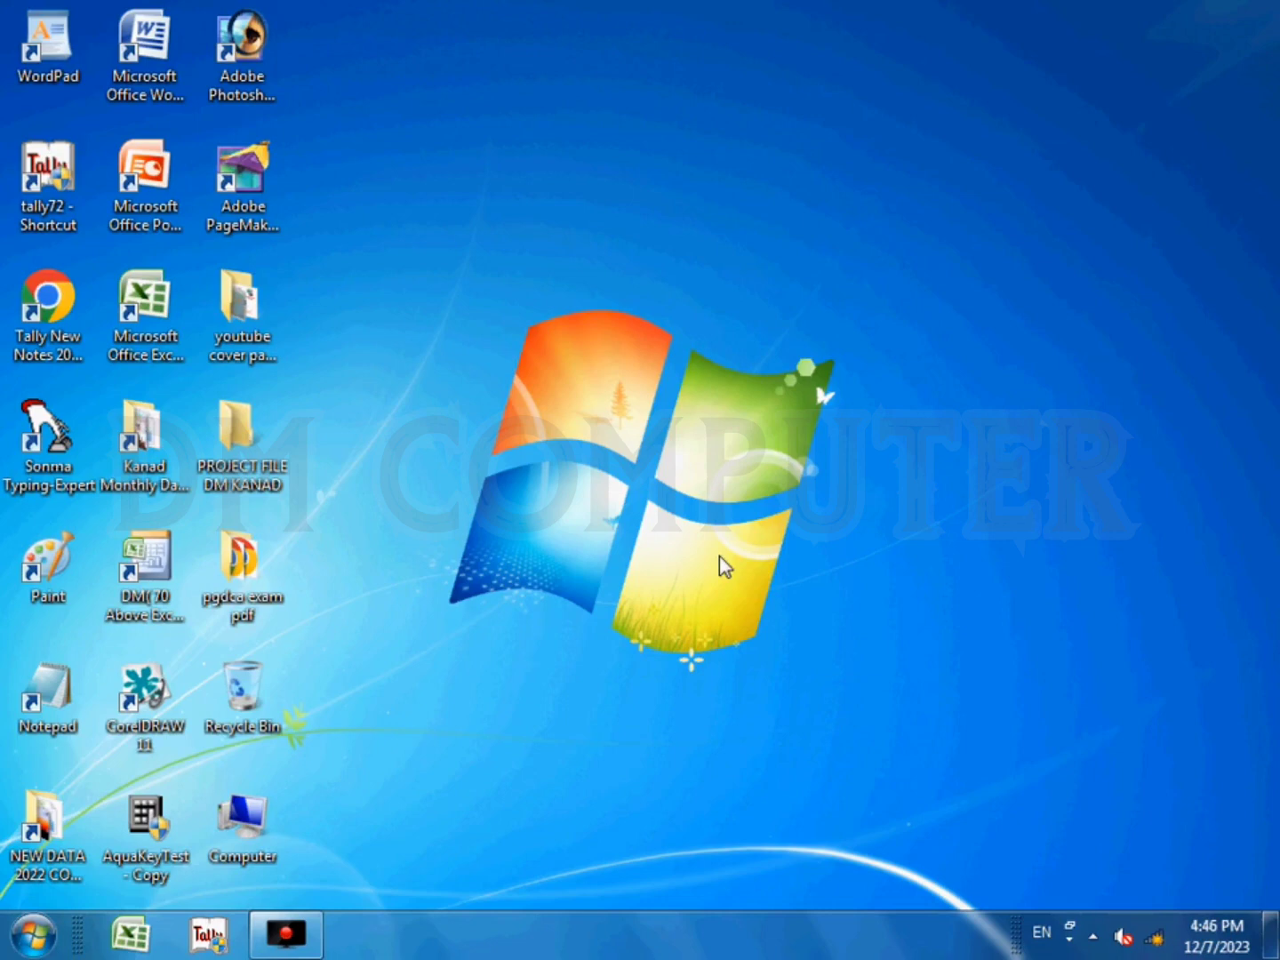
# - Launch Tally 7.2 with permission to make changes and allow it network access through the Windows Firewall
pyautogui.rightClick(50, 181)
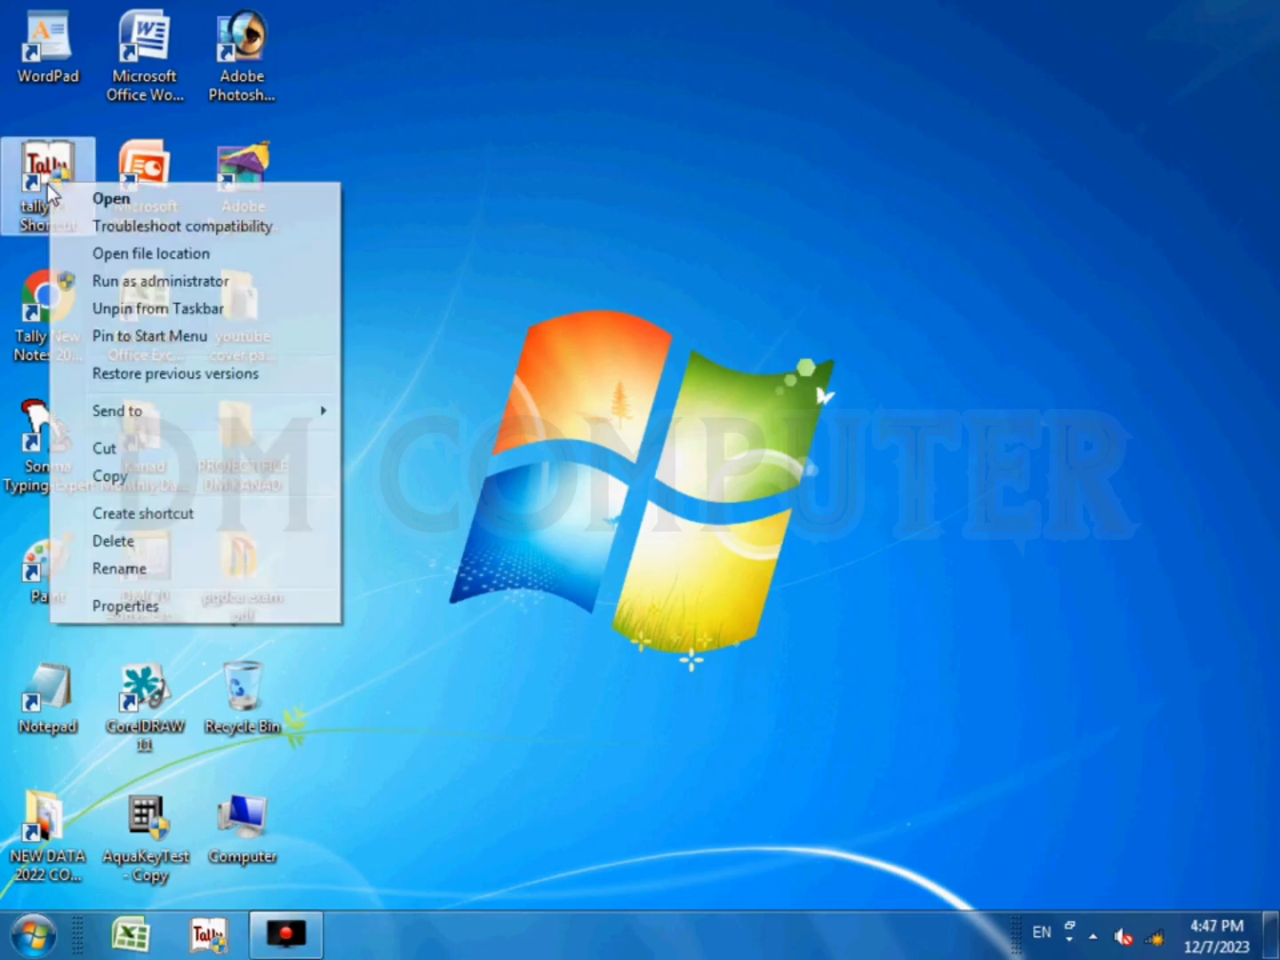
pyautogui.click(112, 201)
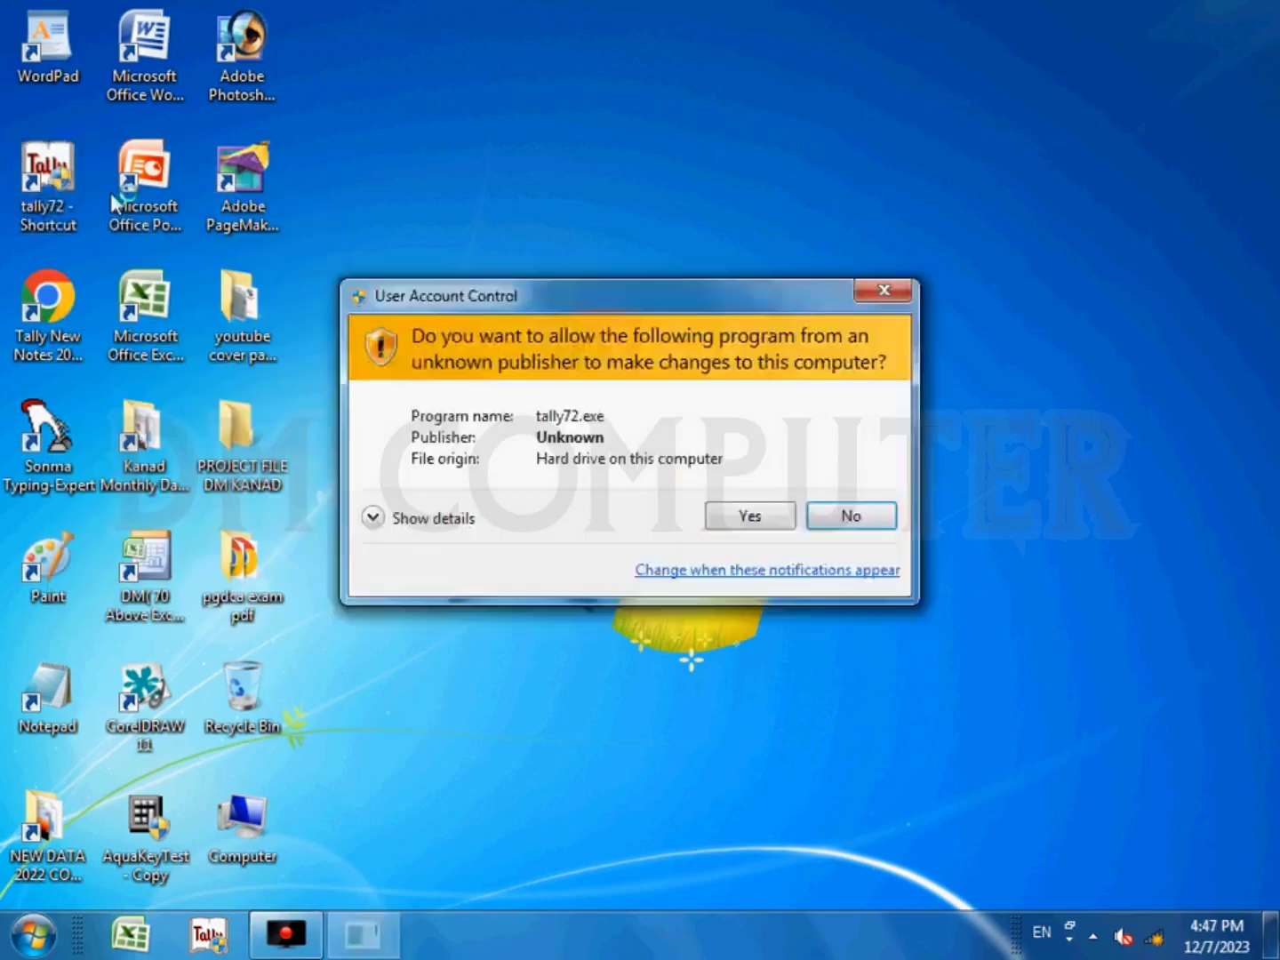
pyautogui.click(749, 518)
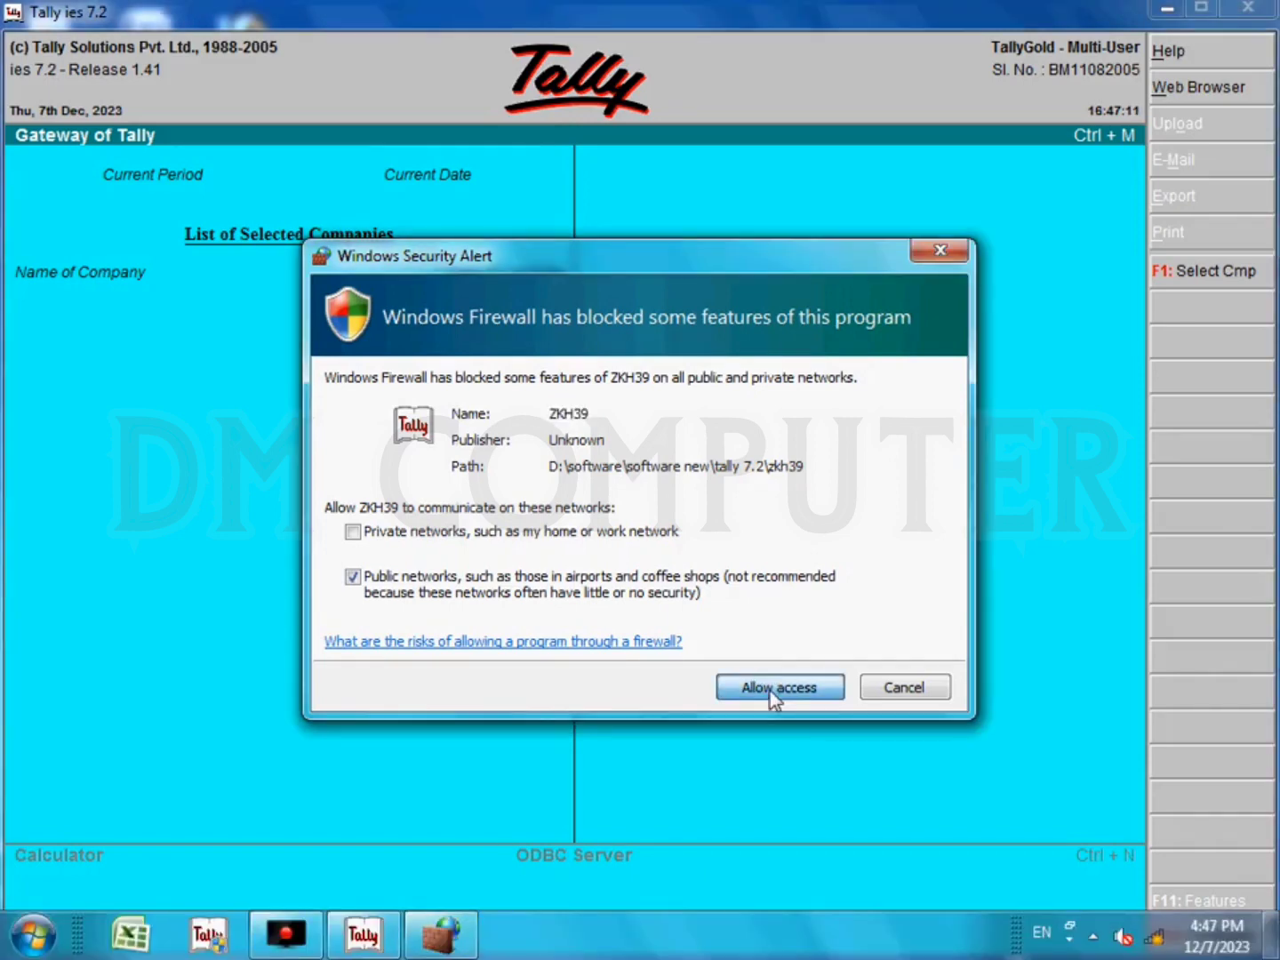
pyautogui.click(769, 692)
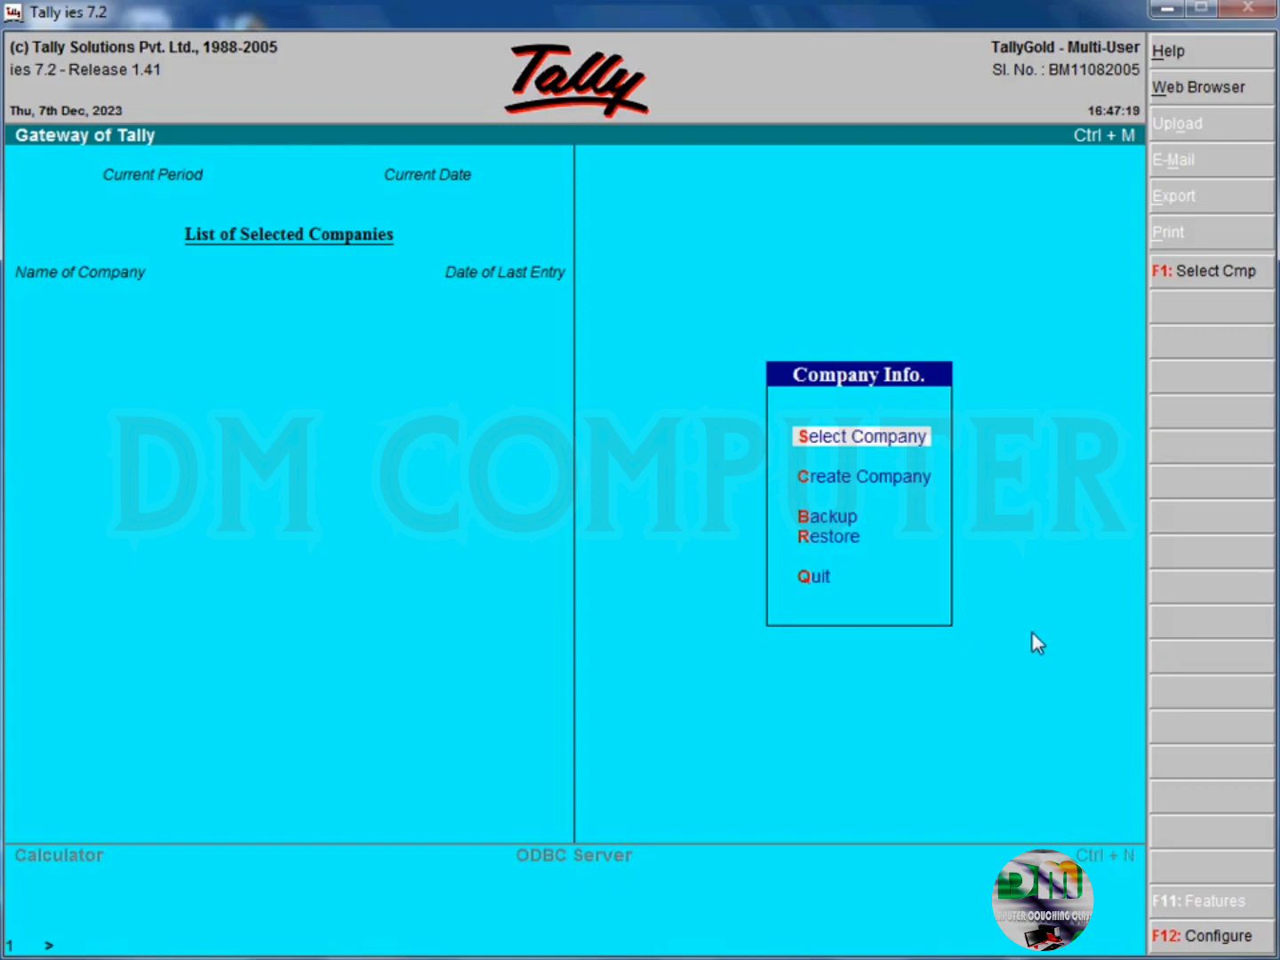
# - Load the company DM COMPUTER INFO from the list of companies
pyautogui.press('Return')
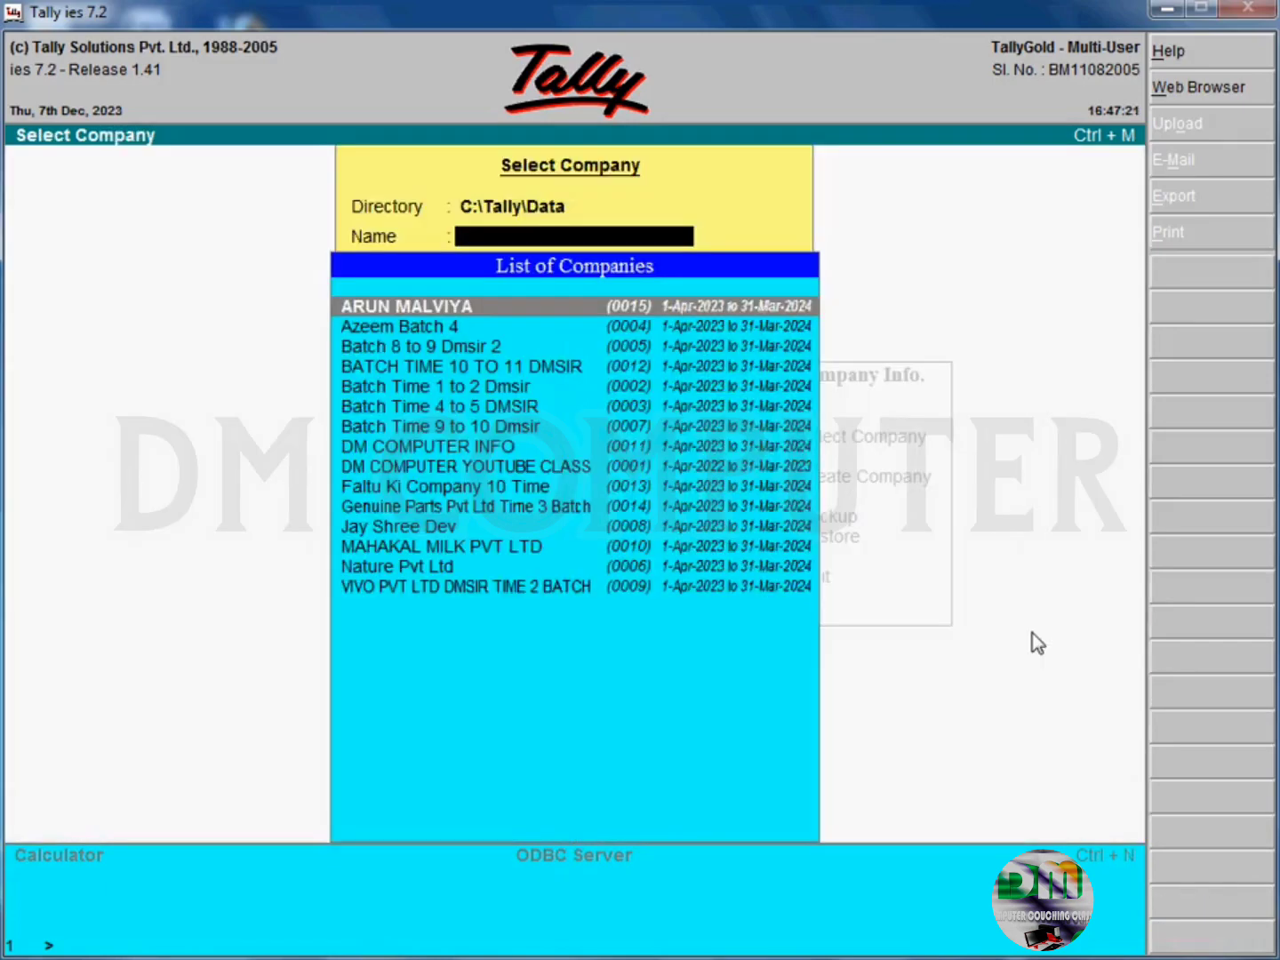
pyautogui.press('Down')
pyautogui.press('Down')
pyautogui.press('Down')
pyautogui.press('Down')
pyautogui.press('Down')
pyautogui.press('Down')
pyautogui.press('Down')
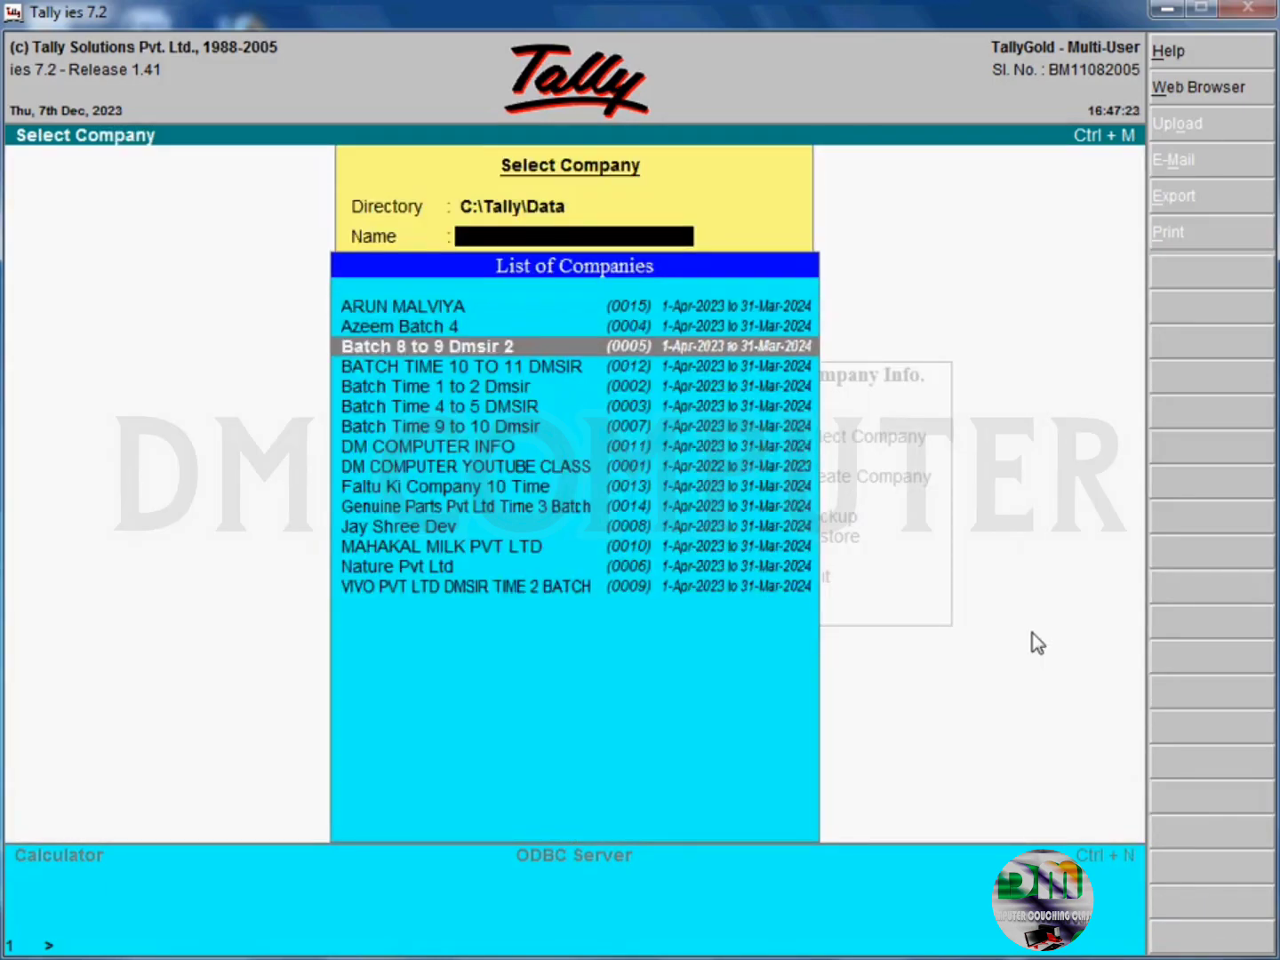
pyautogui.press('Return')
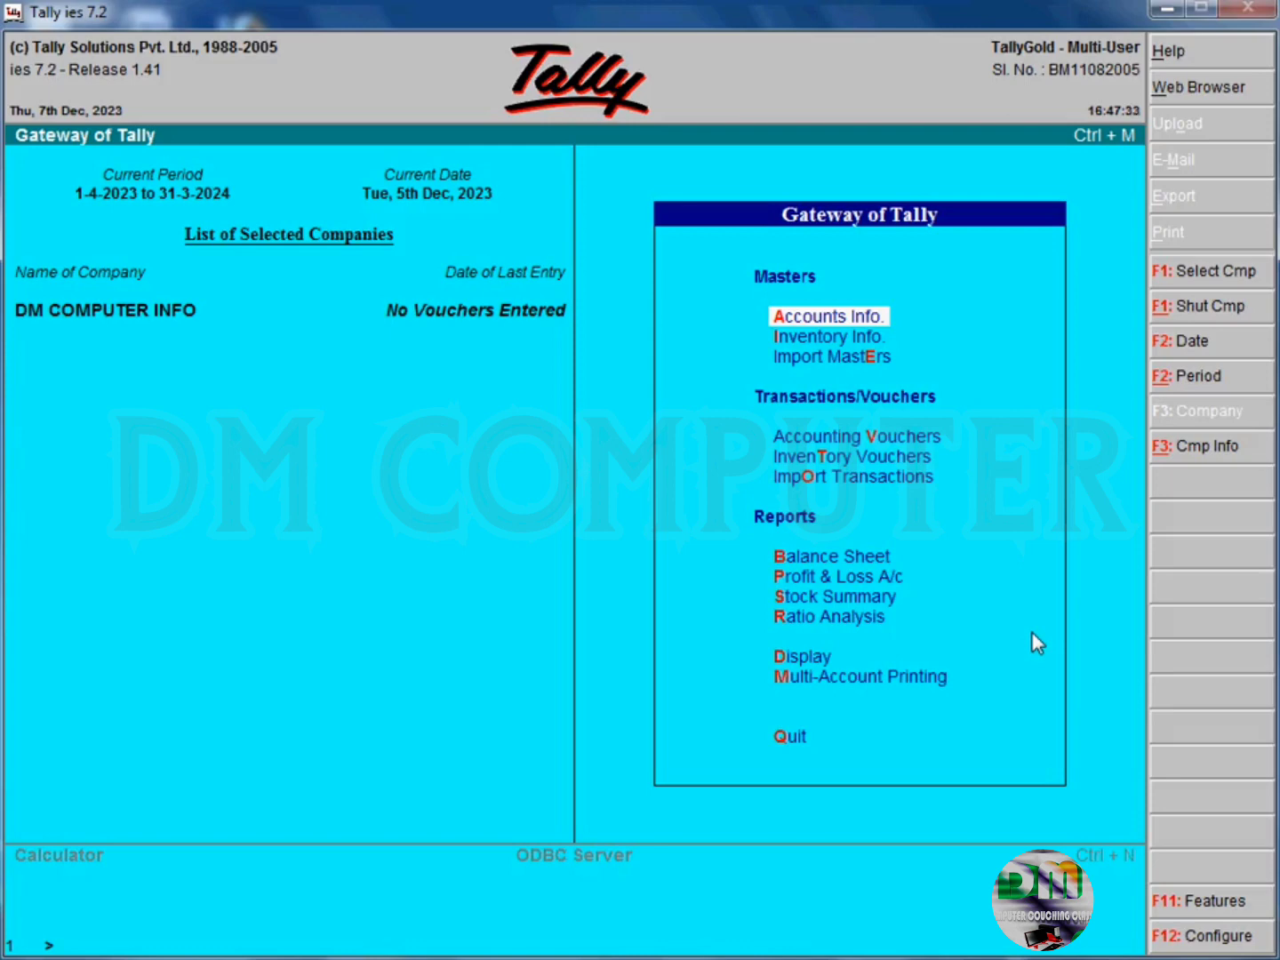
# - Set the company's current date to 7-12-2023
pyautogui.press('F2')
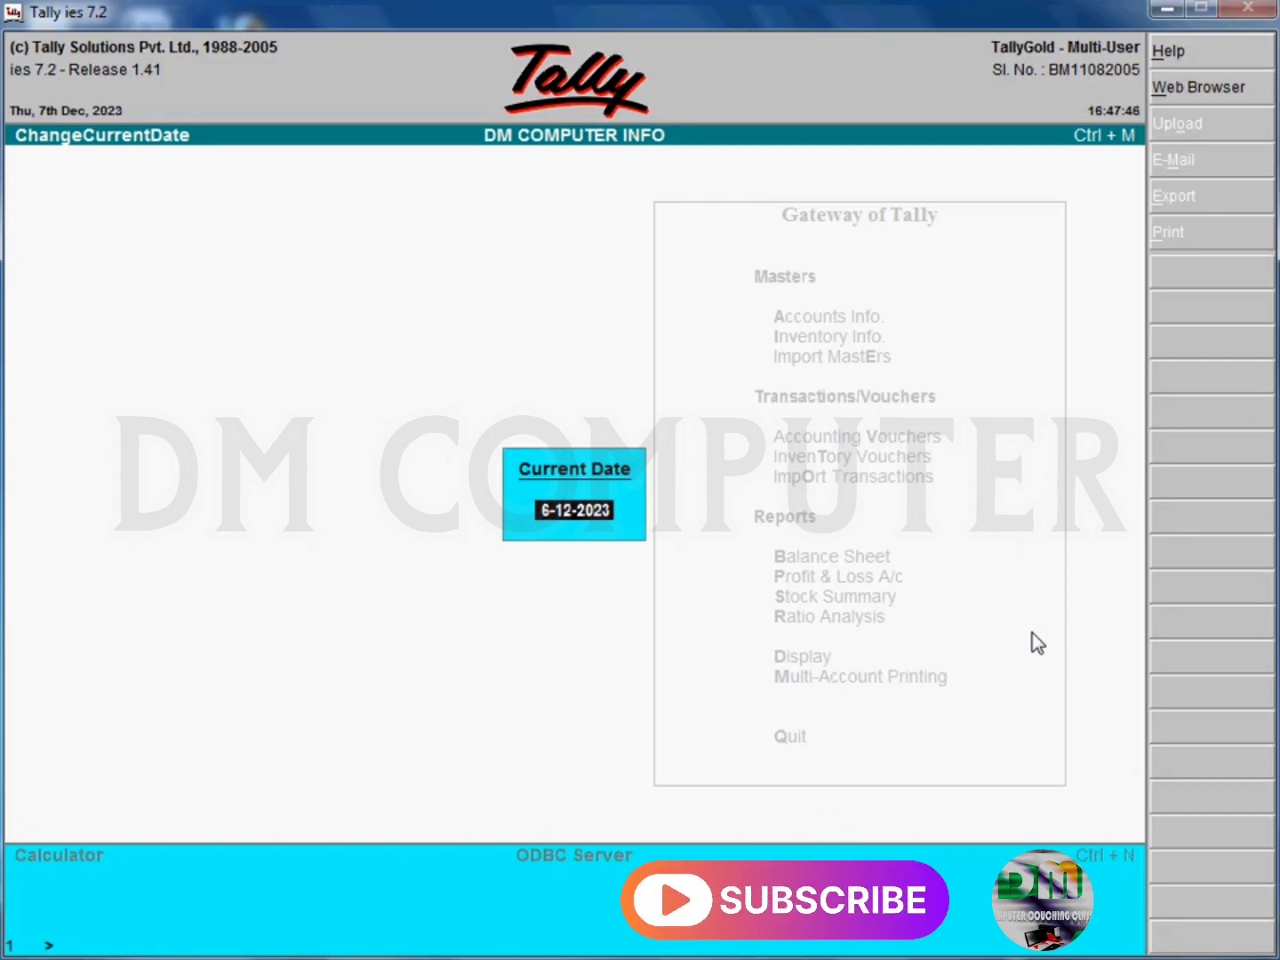
pyautogui.press('Return')
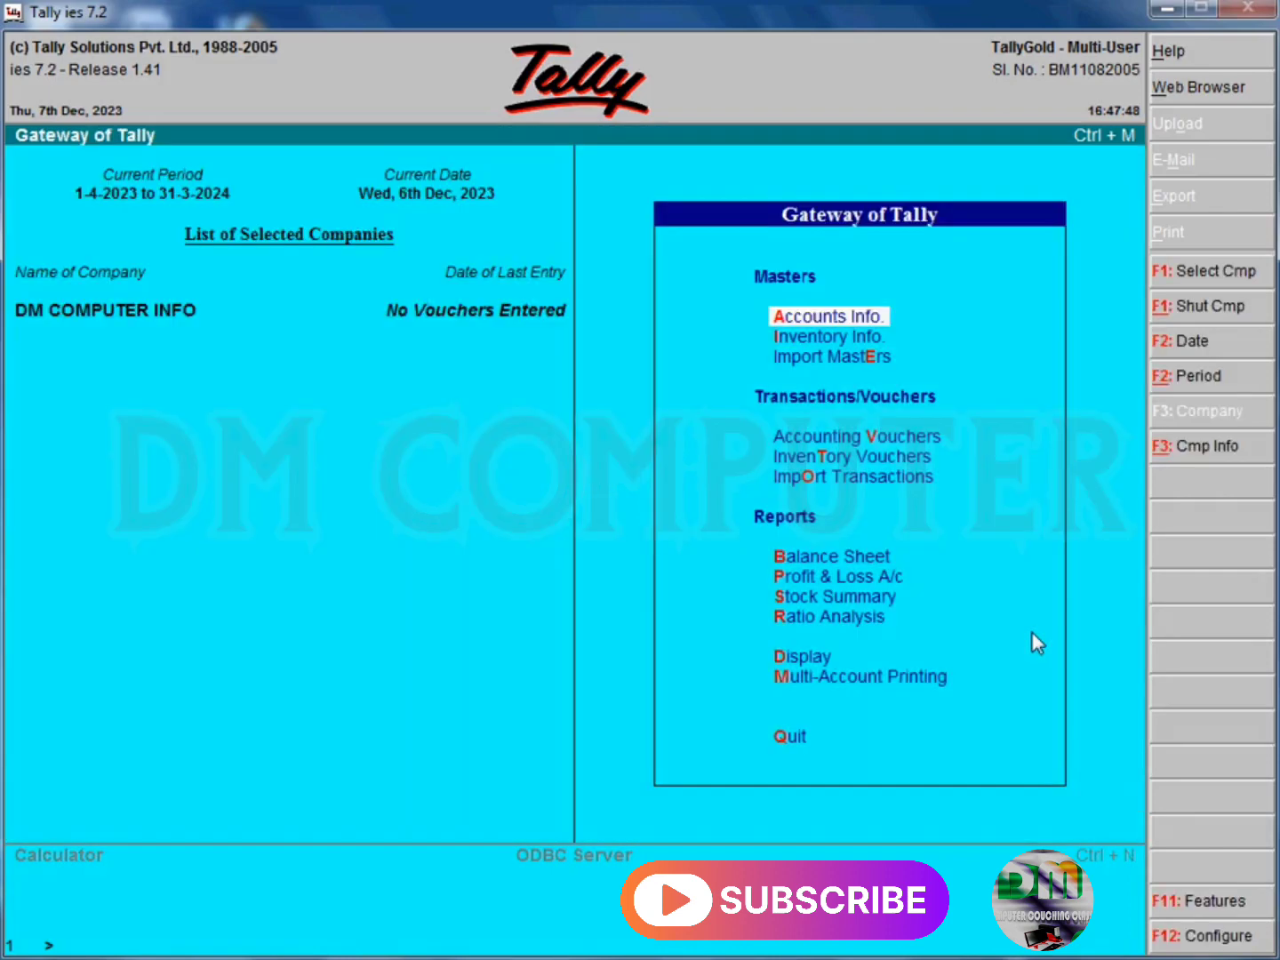
pyautogui.press('F2')
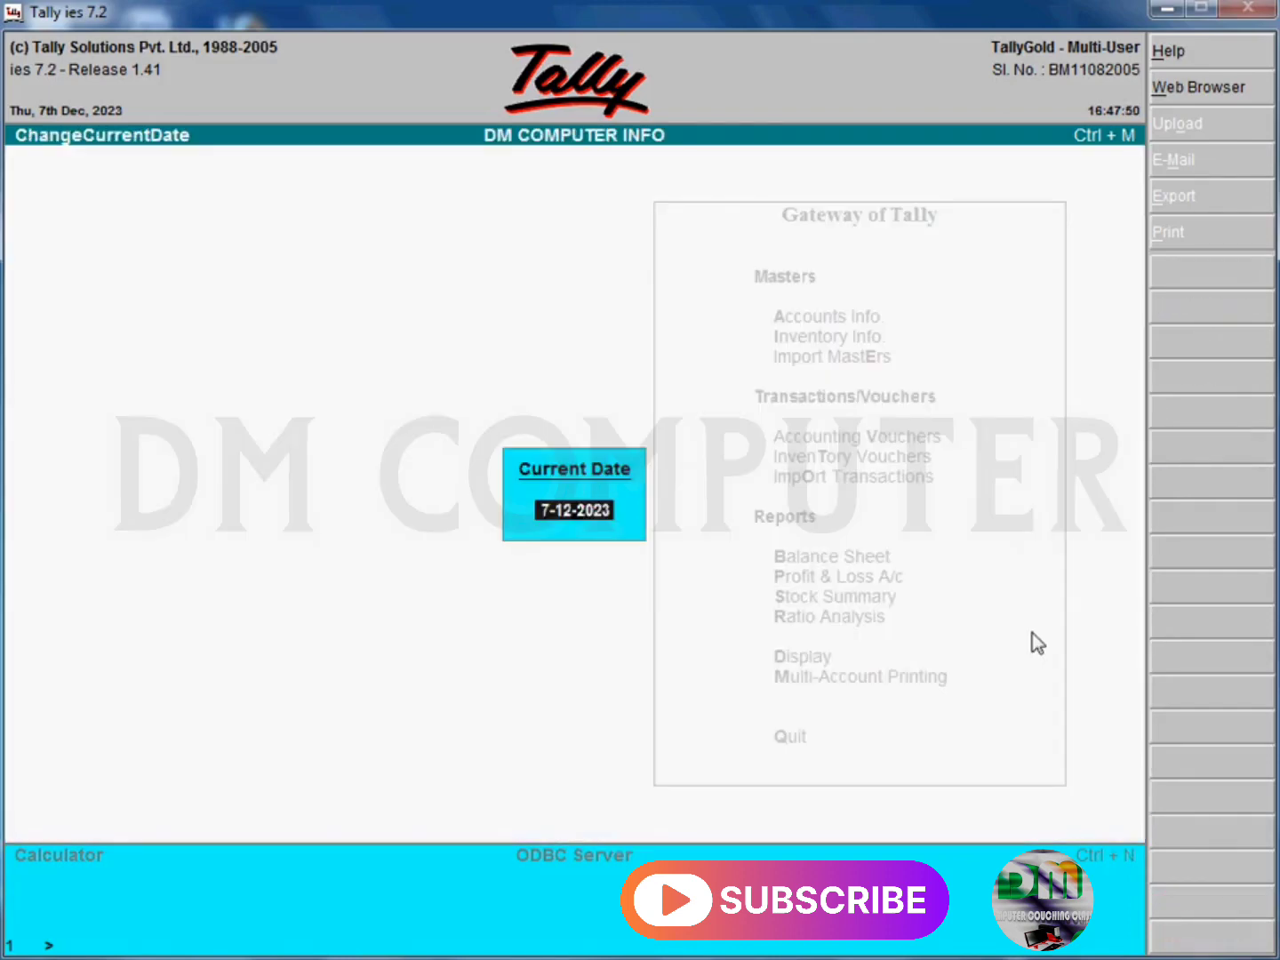
pyautogui.press('BackSpace')
pyautogui.press('Return')
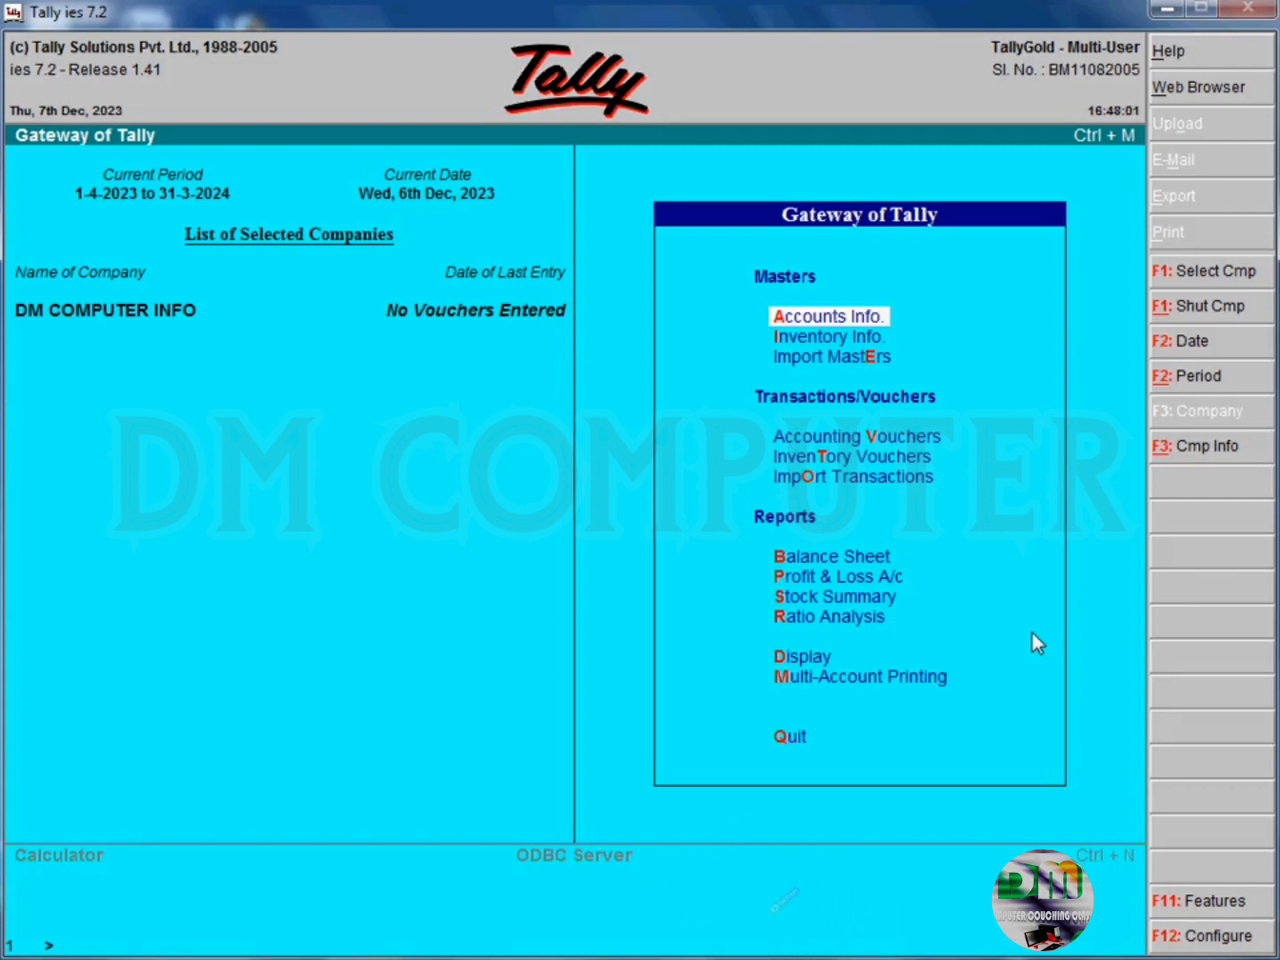
pyautogui.press('F2')
pyautogui.press('Return')
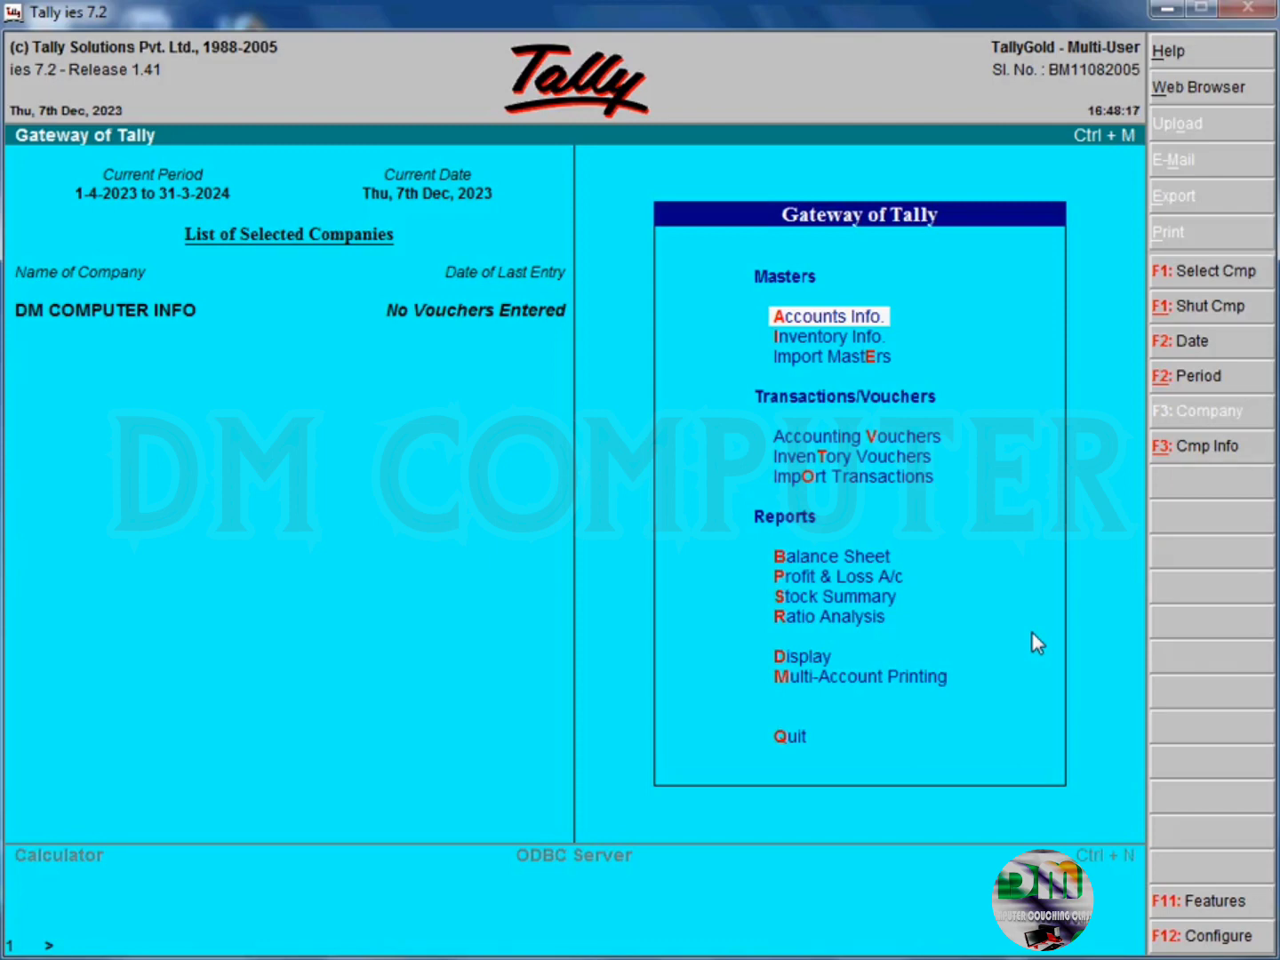
# - Review the Stock Summary report with the items of the Mandi group, and return to the Gateway of Tally
pyautogui.press('Up')
pyautogui.press('Up')
pyautogui.press('Up')
pyautogui.press('Up')
pyautogui.press('Up')
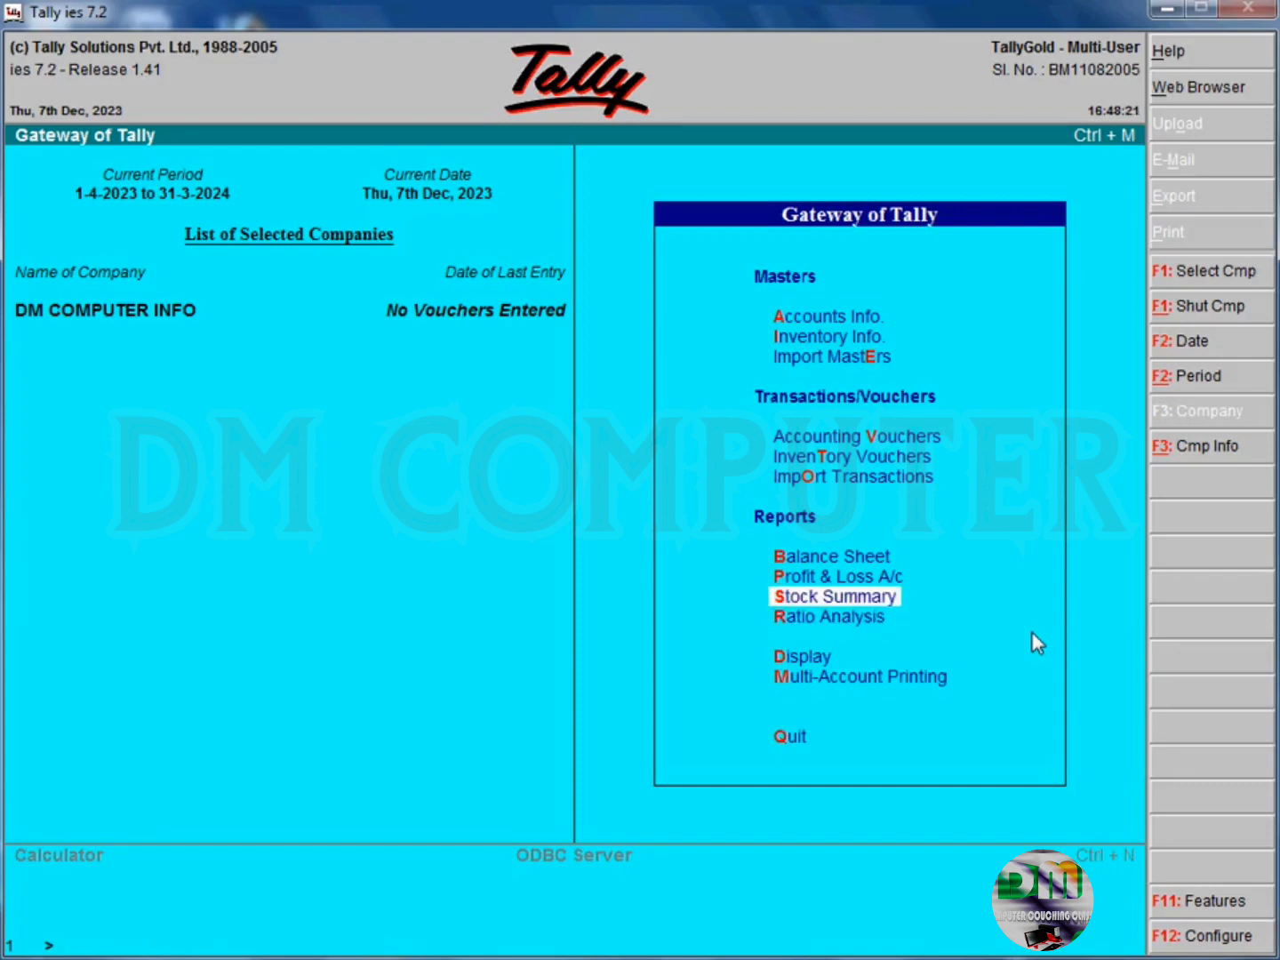
pyautogui.press('Return')
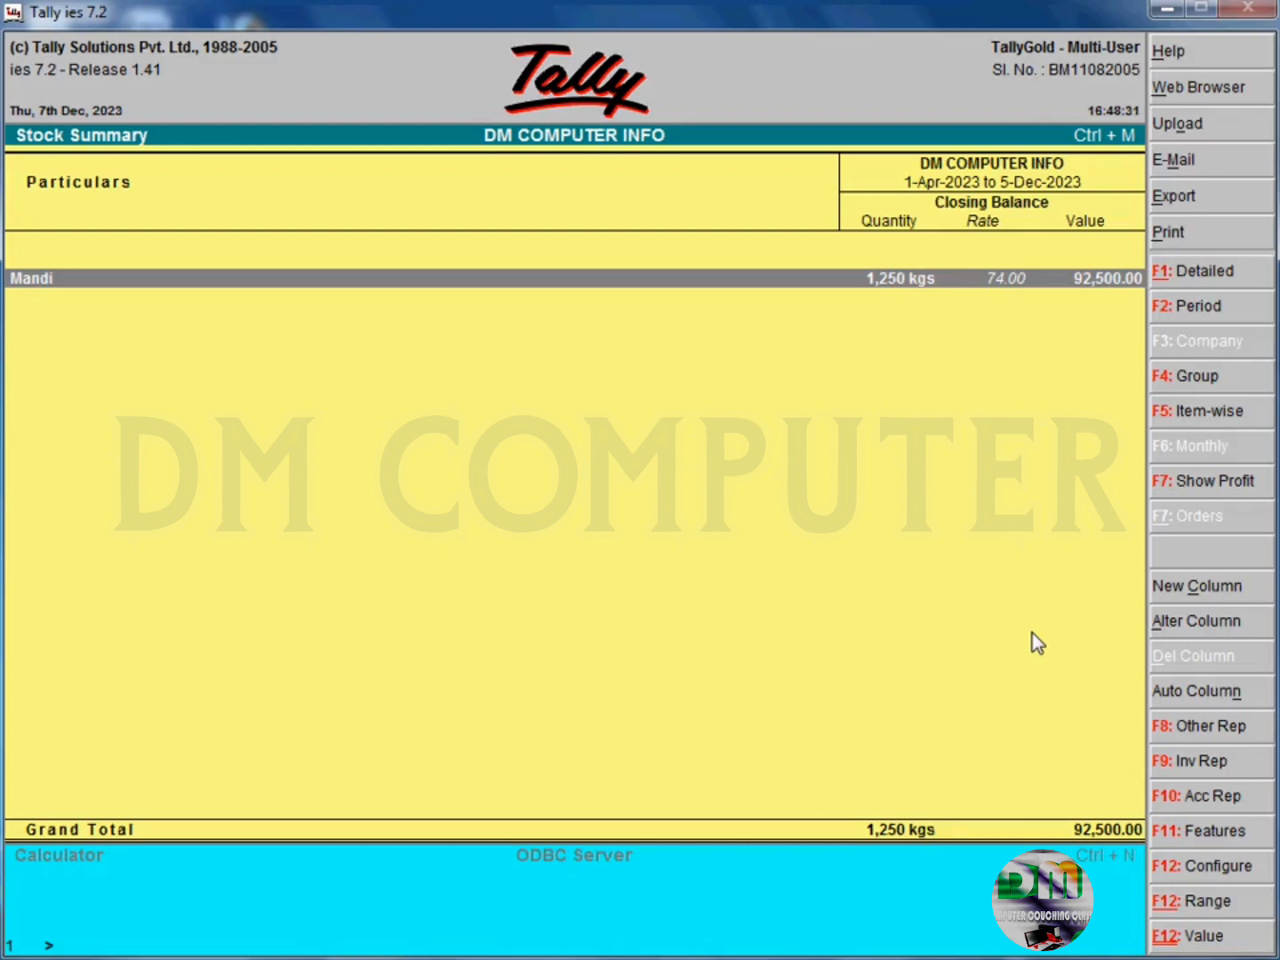
pyautogui.press('Return')
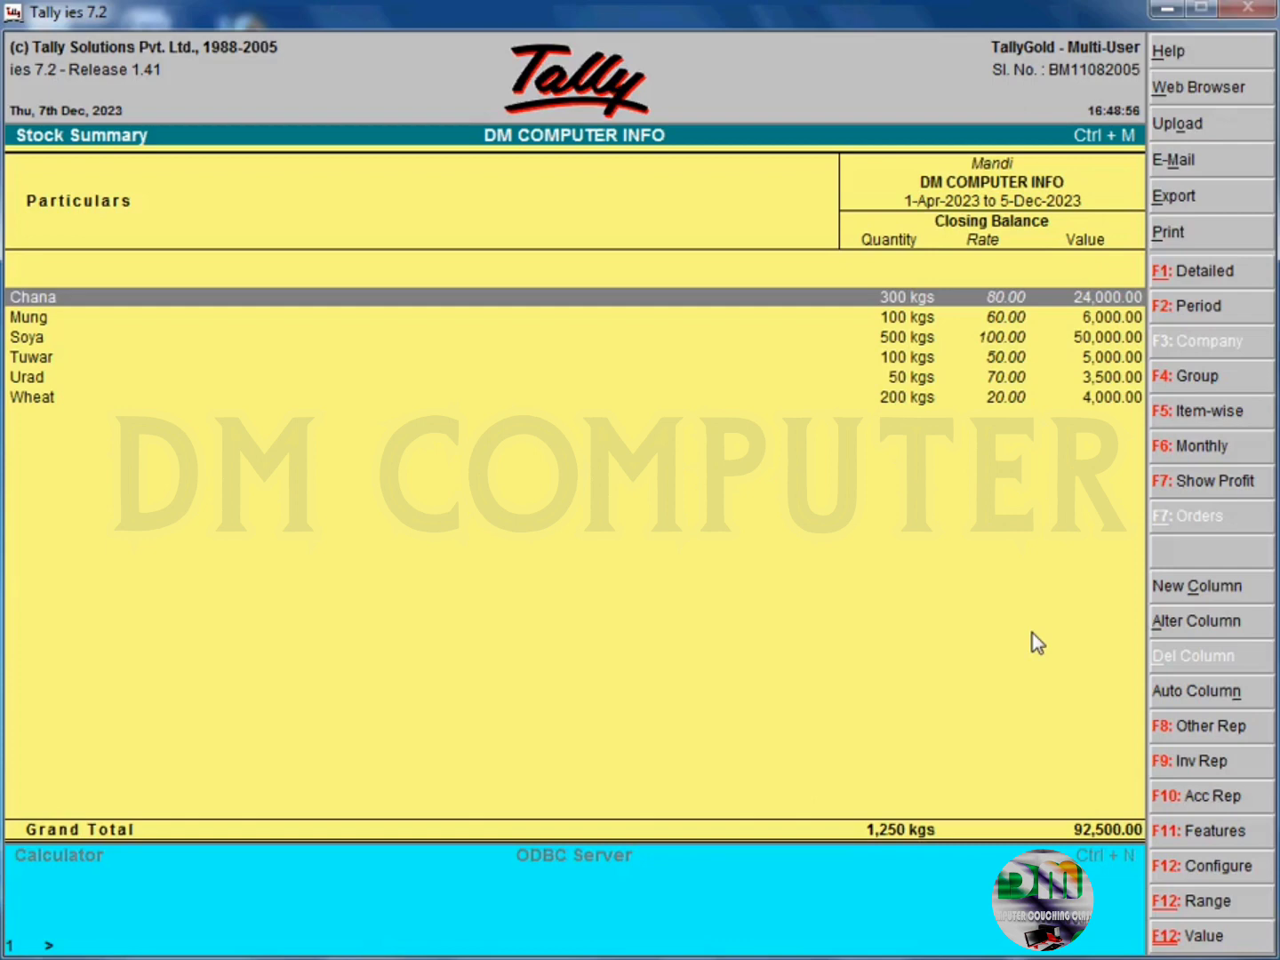
pyautogui.press('Escape')
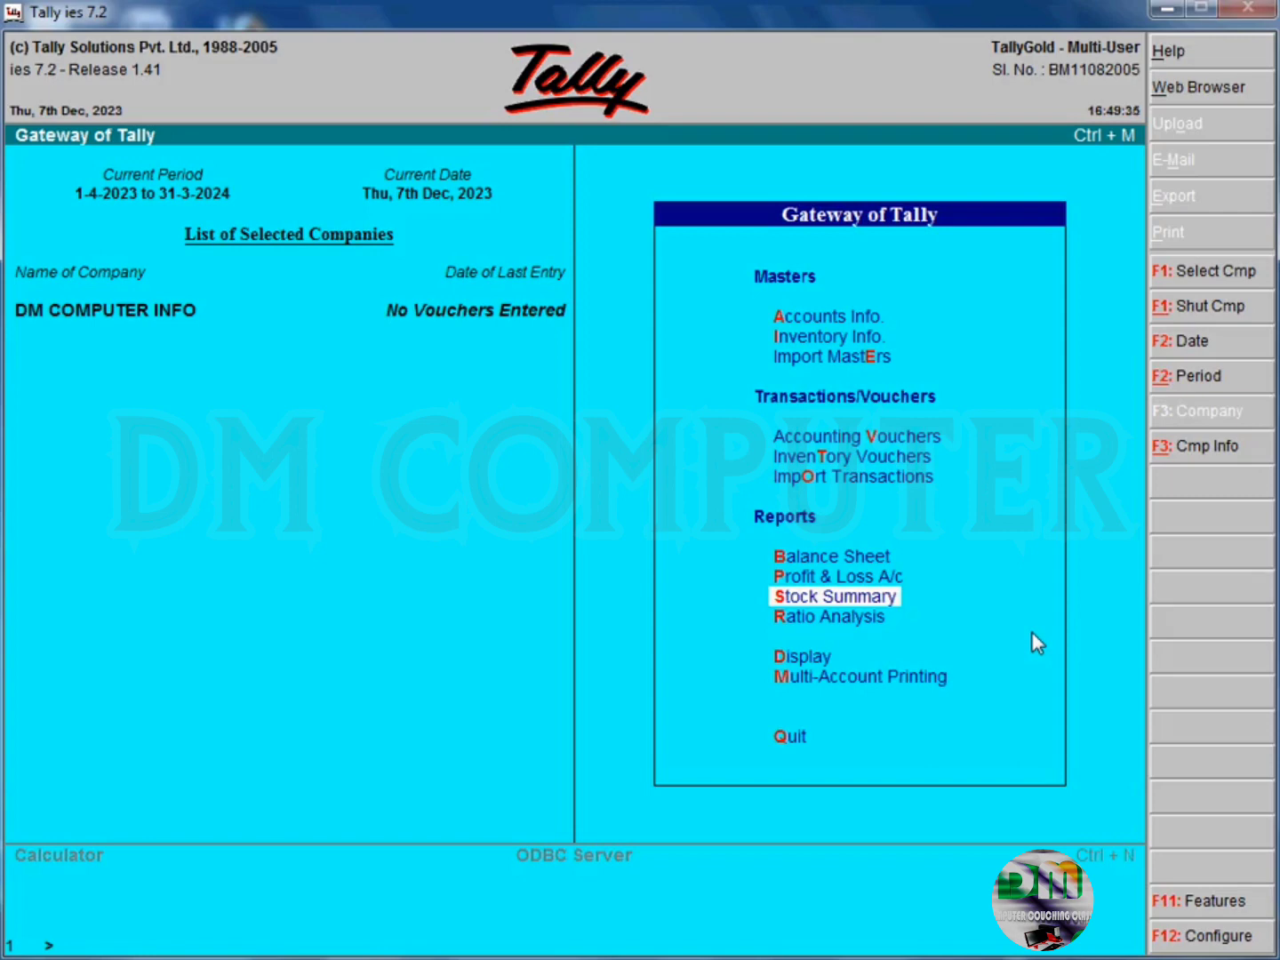
# - Open the creation form for a single ledger in the accounts masters
pyautogui.press('Up')
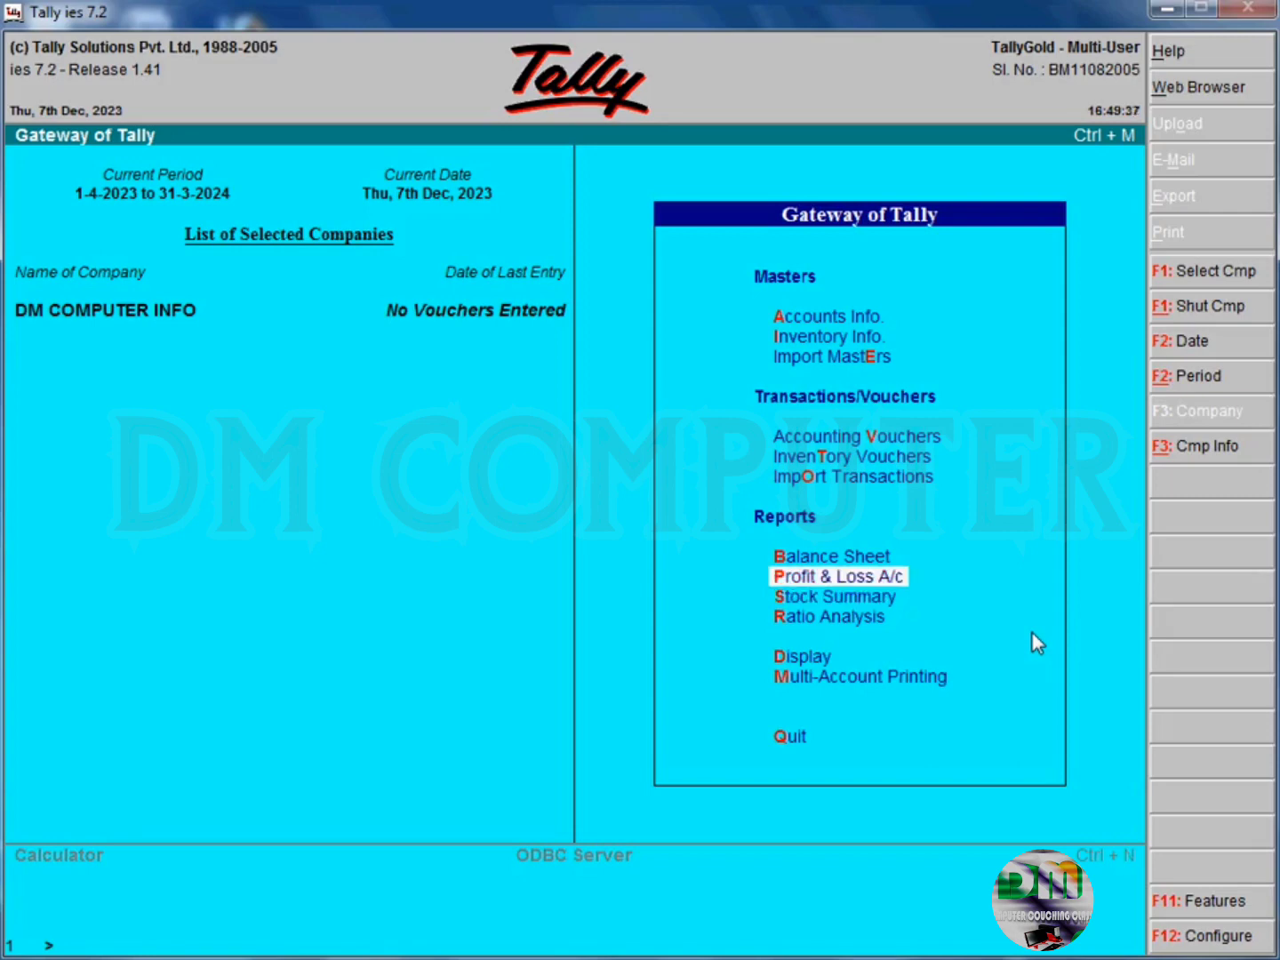
pyautogui.press('Down')
pyautogui.press('Down')
pyautogui.press('Down')
pyautogui.press('Down')
pyautogui.press('Down')
pyautogui.press('Down')
pyautogui.press('Down')
pyautogui.press('Up')
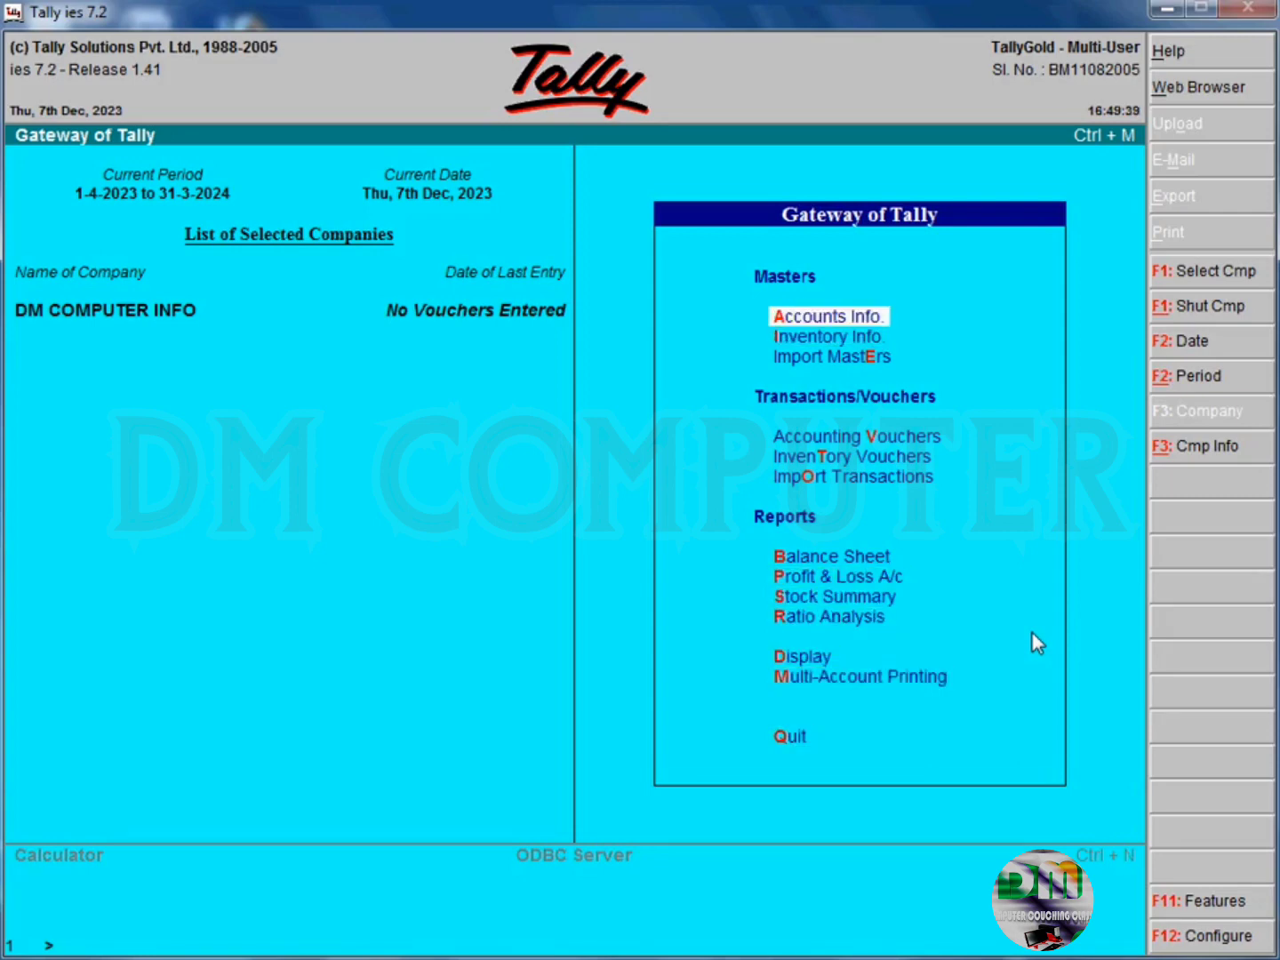
pyautogui.press('Return')
pyautogui.press('Down')
pyautogui.press('Return')
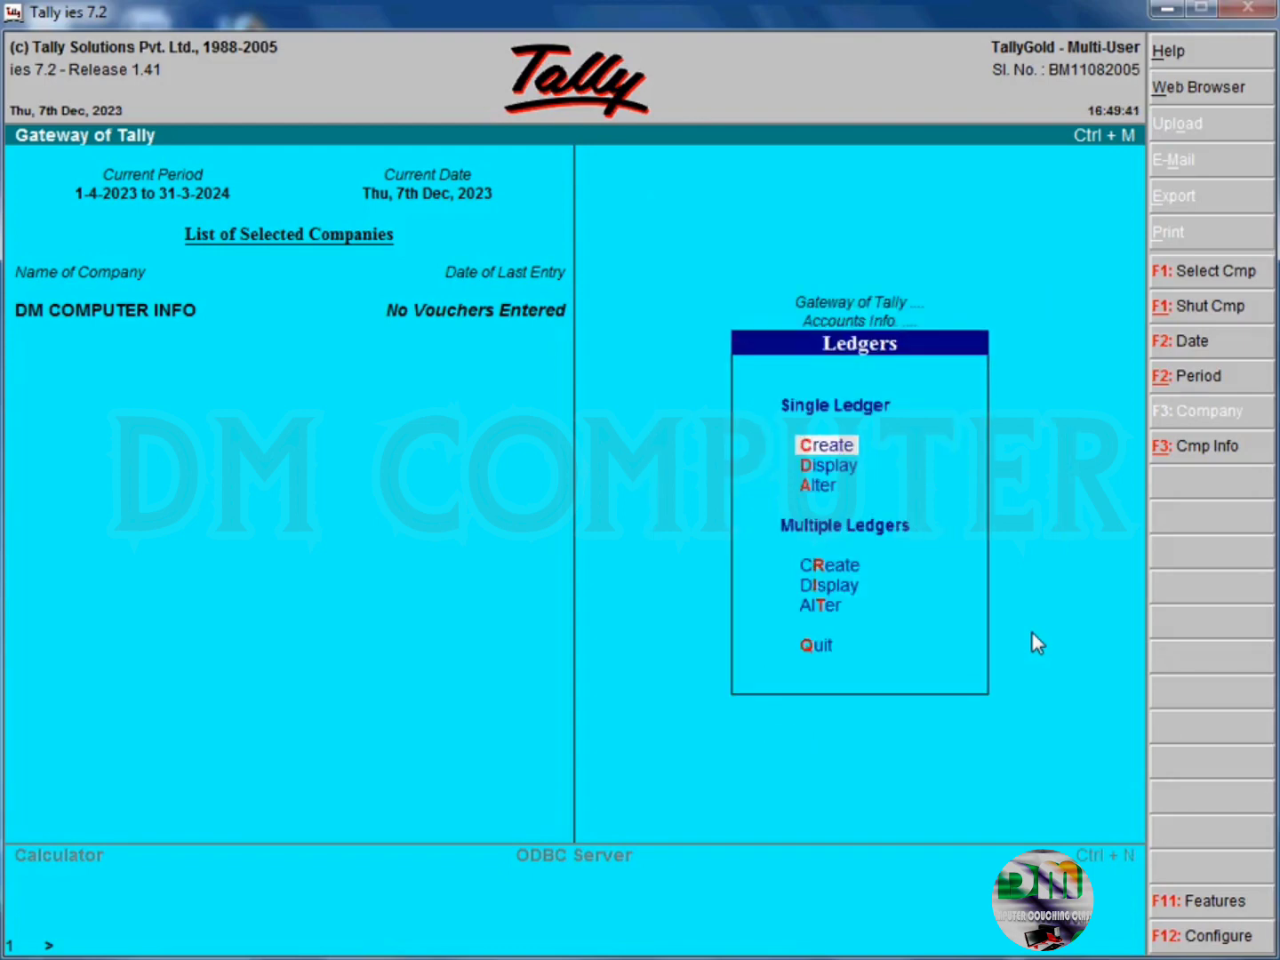
pyautogui.press('Return')
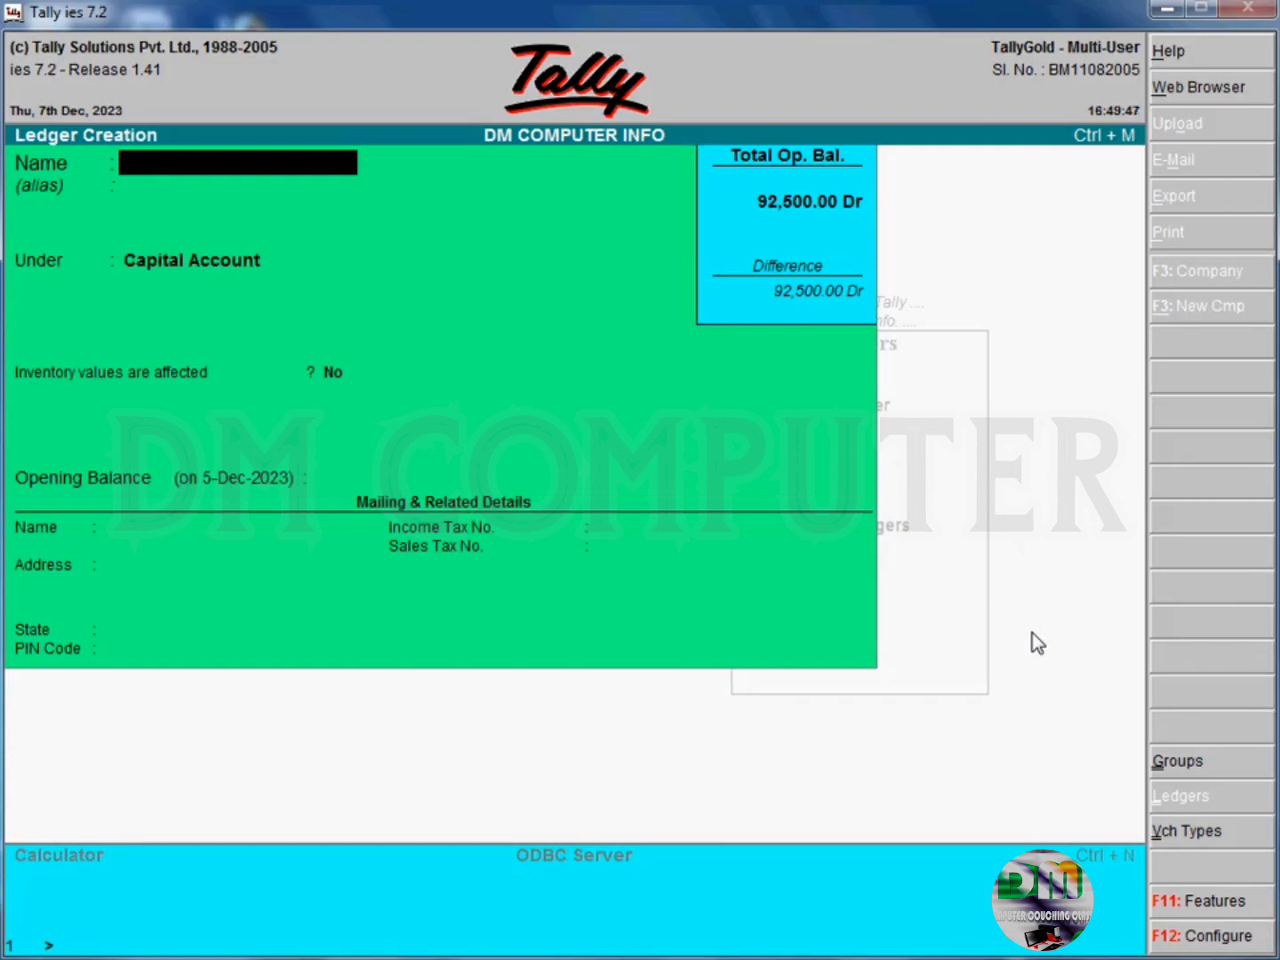
# - Name the new ledger BANK ACCOUNT COMPANY and leave its alias empty
pyautogui.write('BANK COMPP')
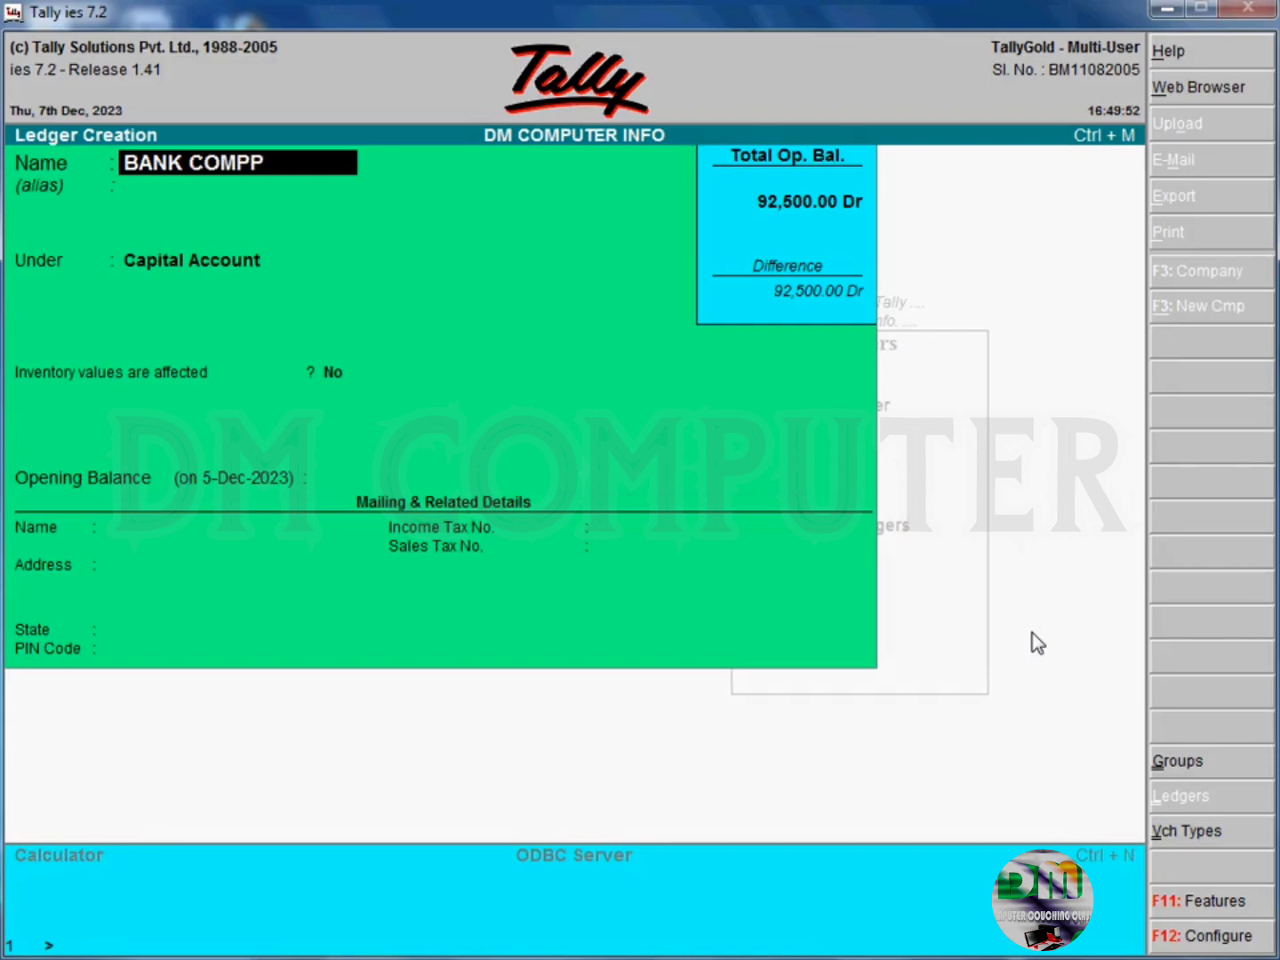
pyautogui.press('BackSpace')
pyautogui.write('ANY')
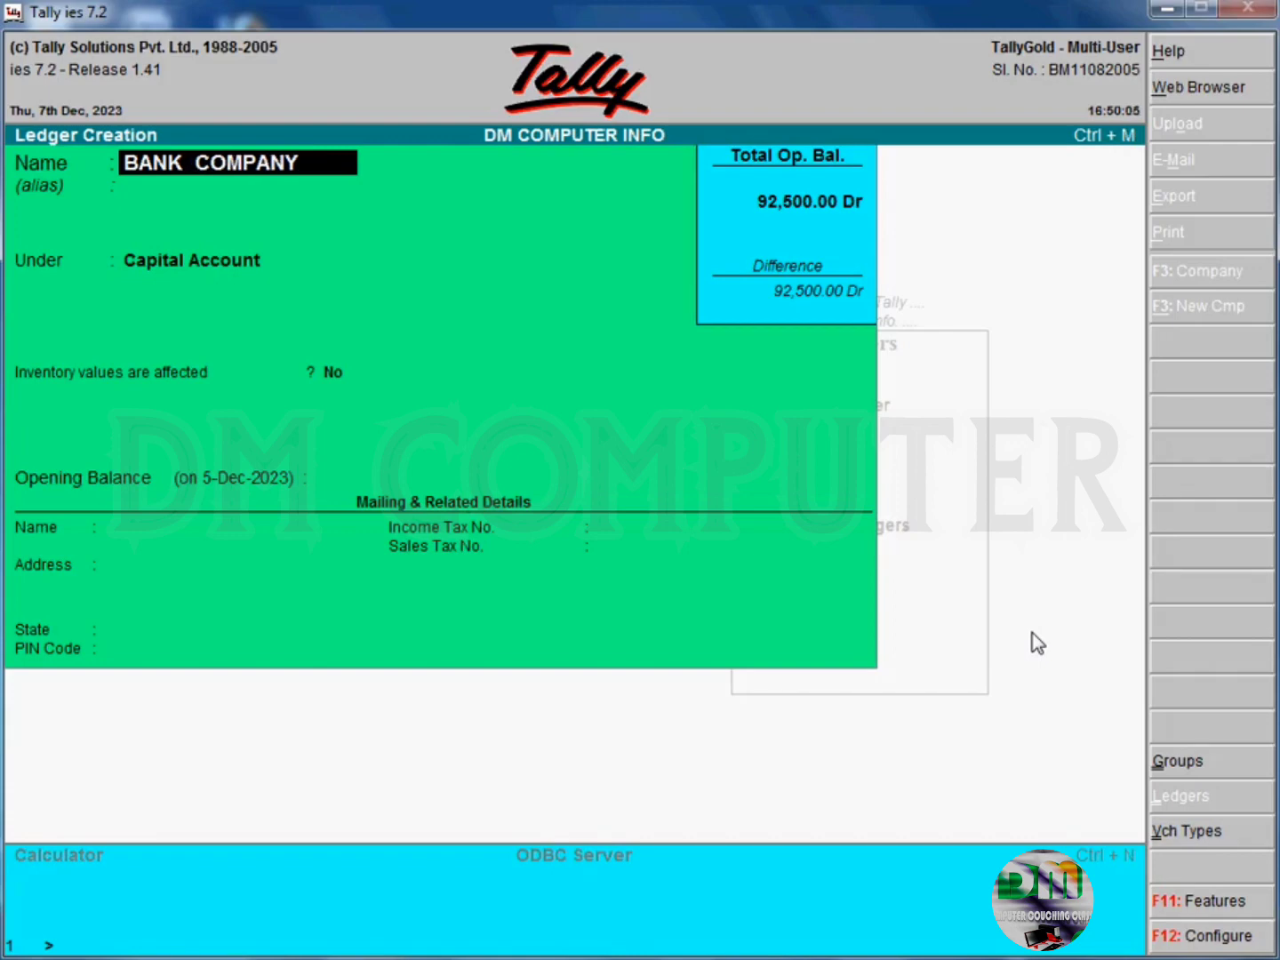
pyautogui.write('ACCO')
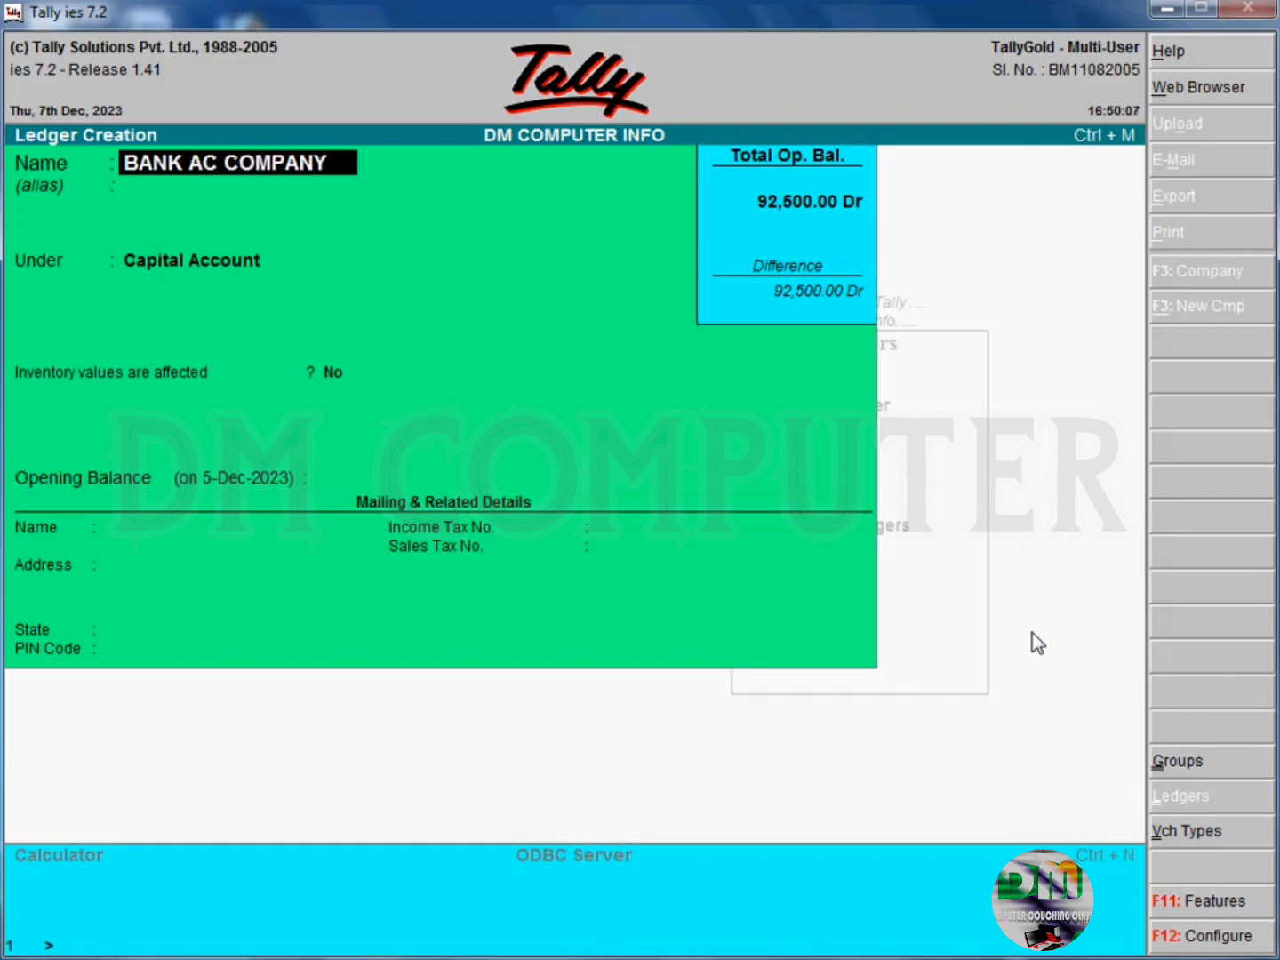
pyautogui.write('U')
pyautogui.press('BackSpace')
pyautogui.press('BackSpace')
pyautogui.write('COUNT')
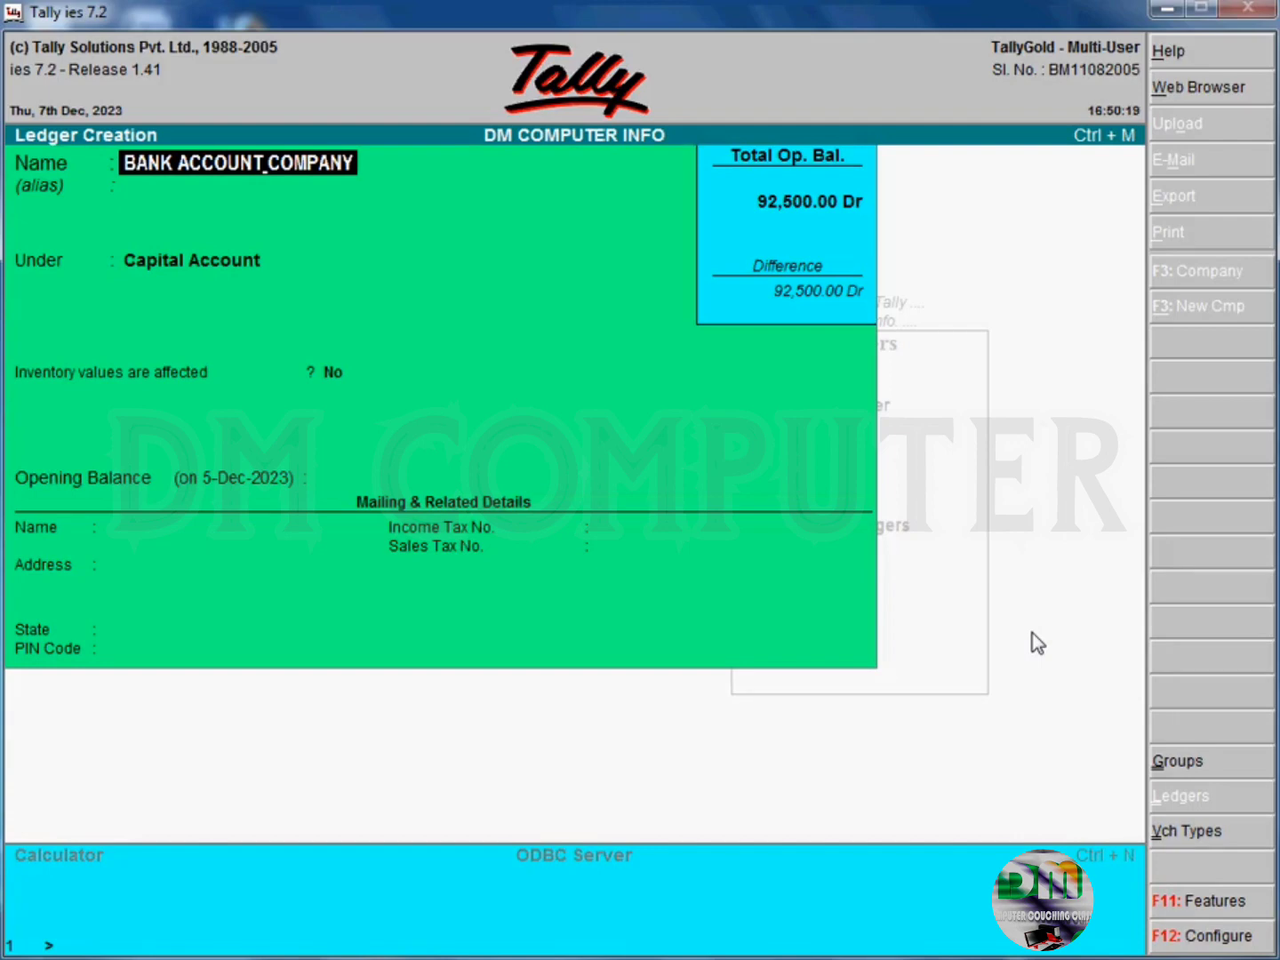
pyautogui.press('Return')
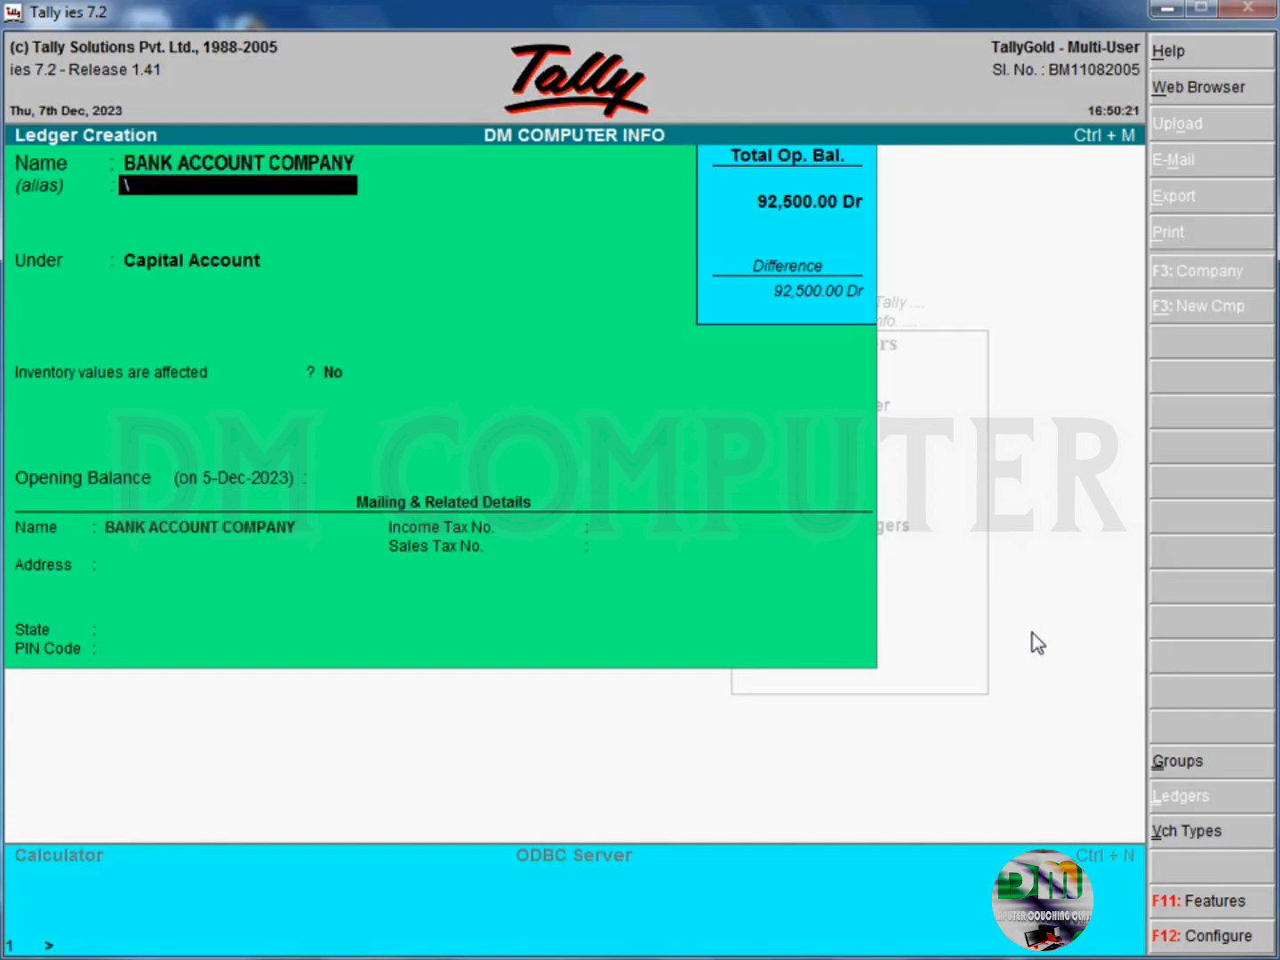
pyautogui.press('Return')
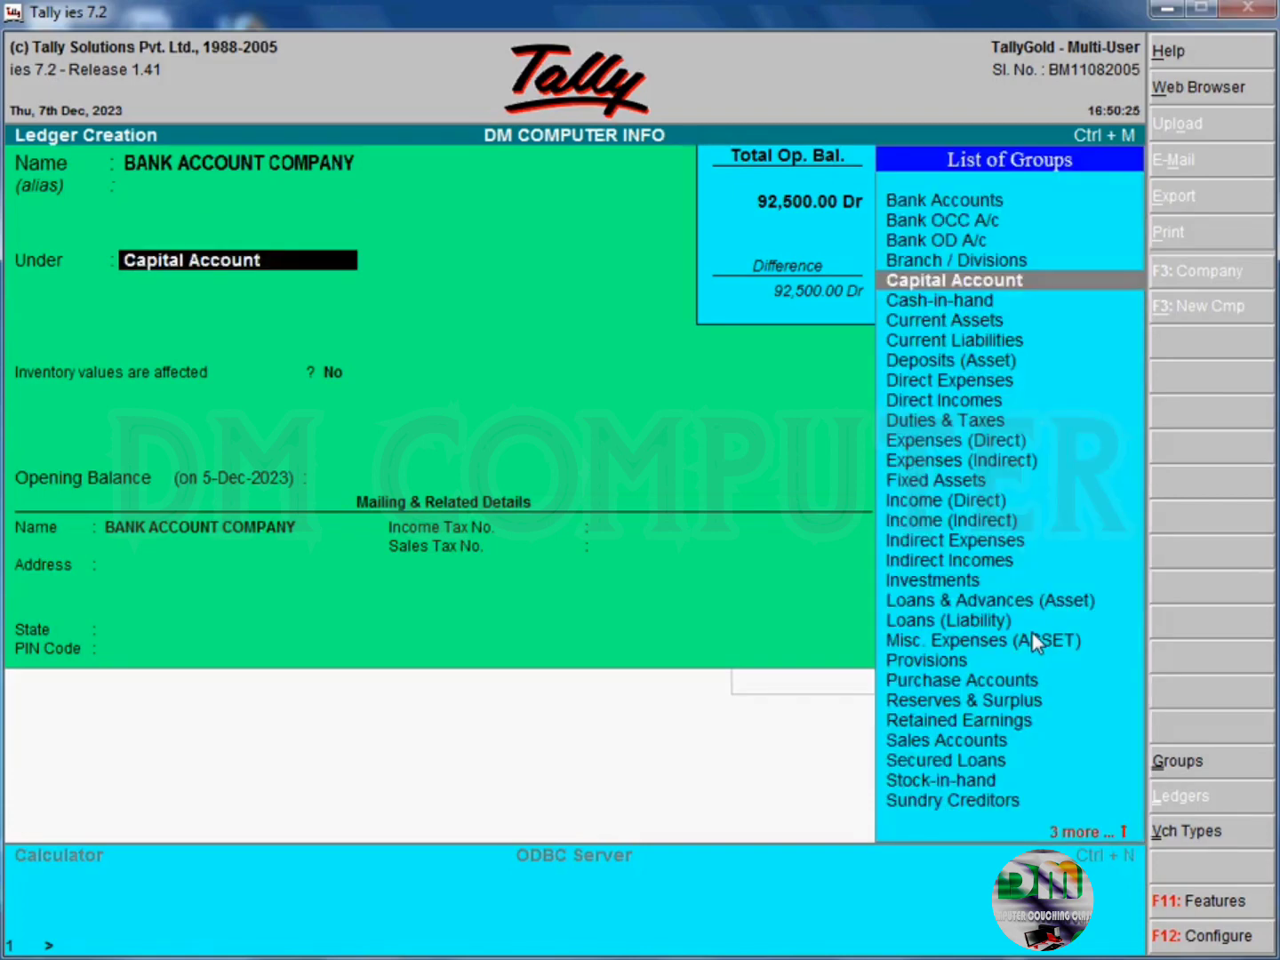
# - Place the ledger under the Bank Accounts group, leaving the opening balance empty and the mailing name as it is
pyautogui.press('Up')
pyautogui.press('Up')
pyautogui.press('Up')
pyautogui.press('Up')
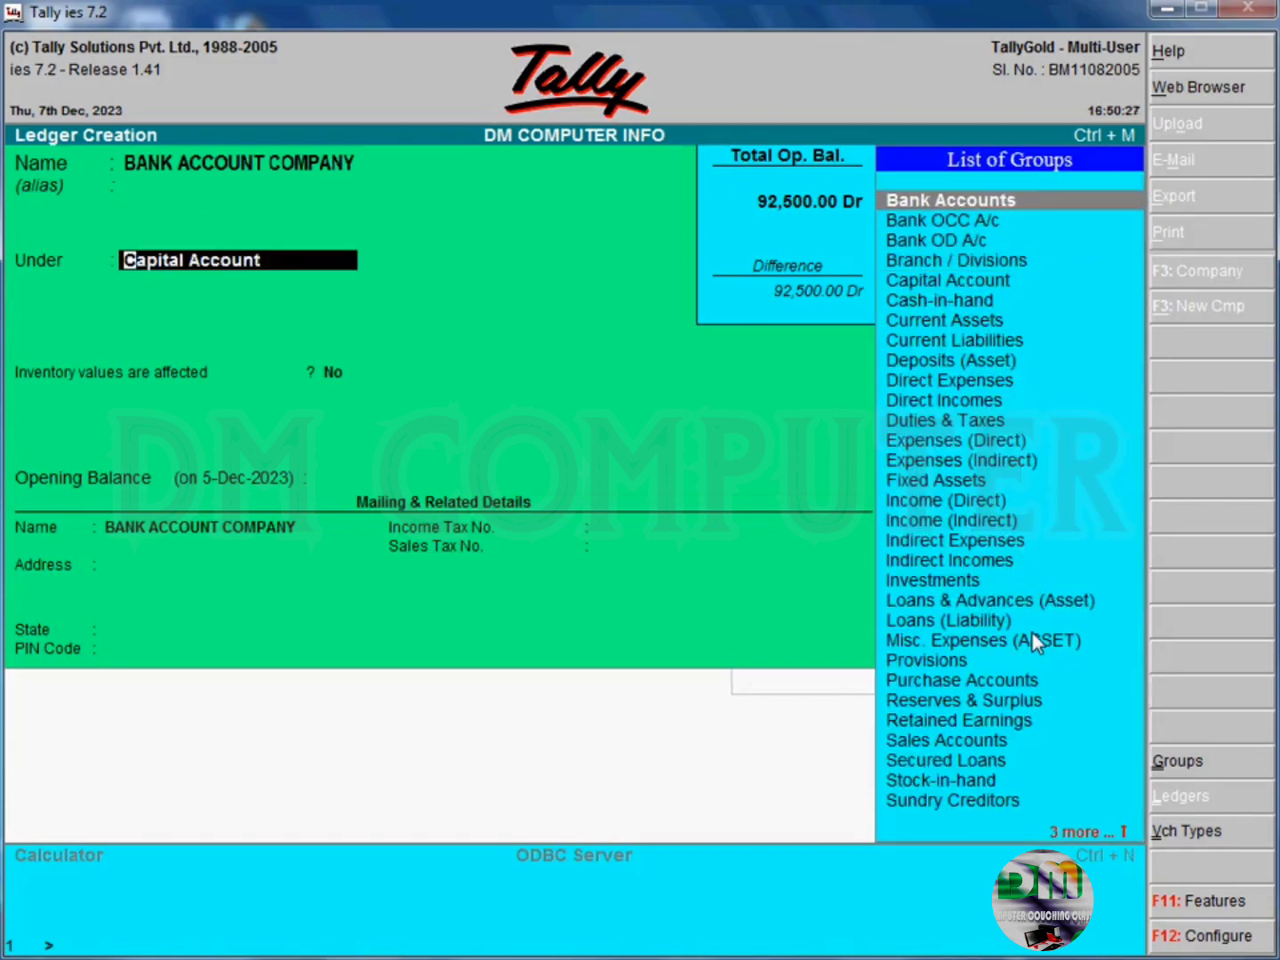
pyautogui.press('Return')
pyautogui.press('Return')
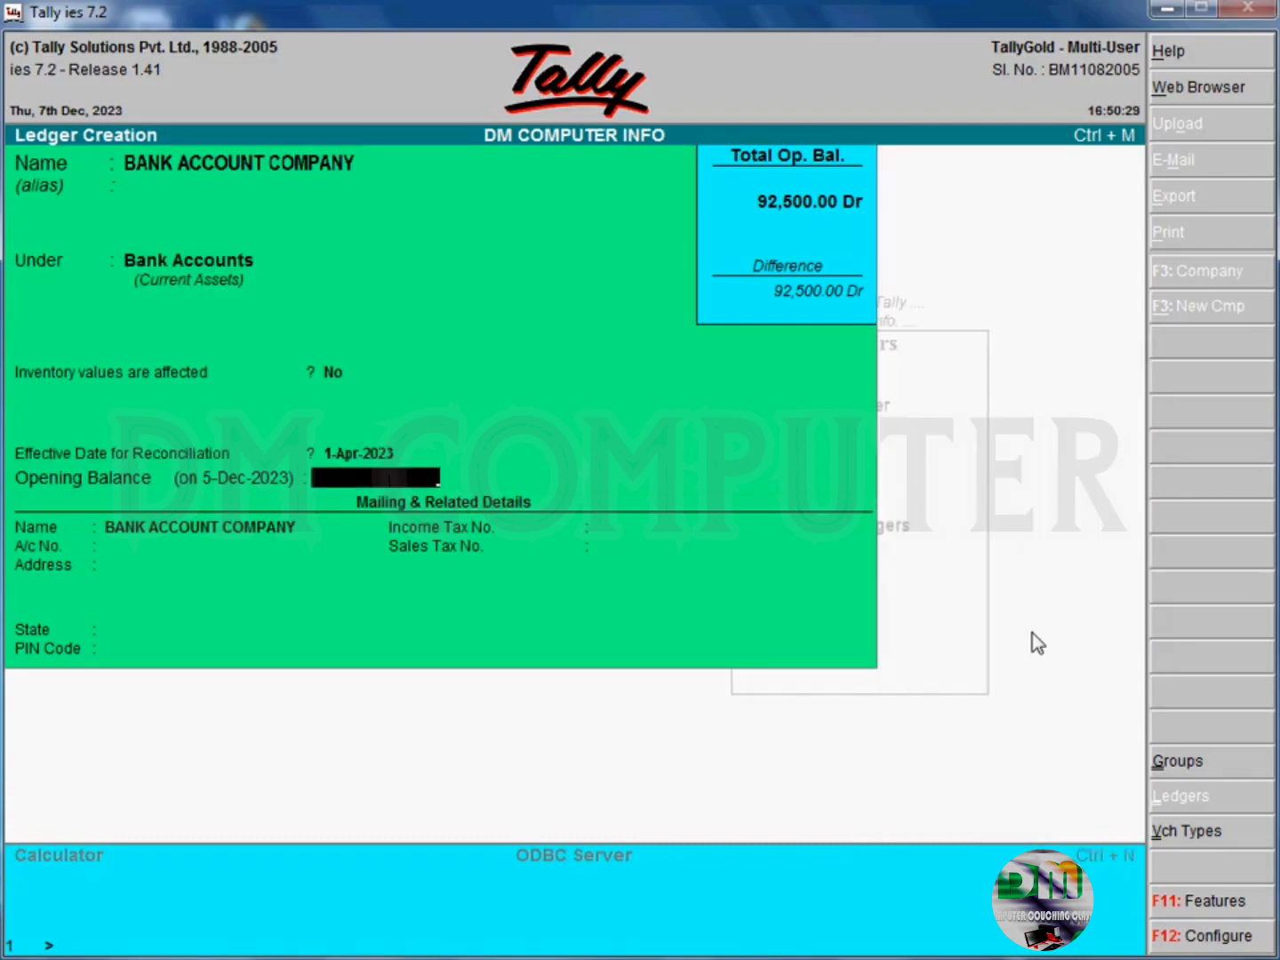
pyautogui.press('Return')
pyautogui.press('Return')
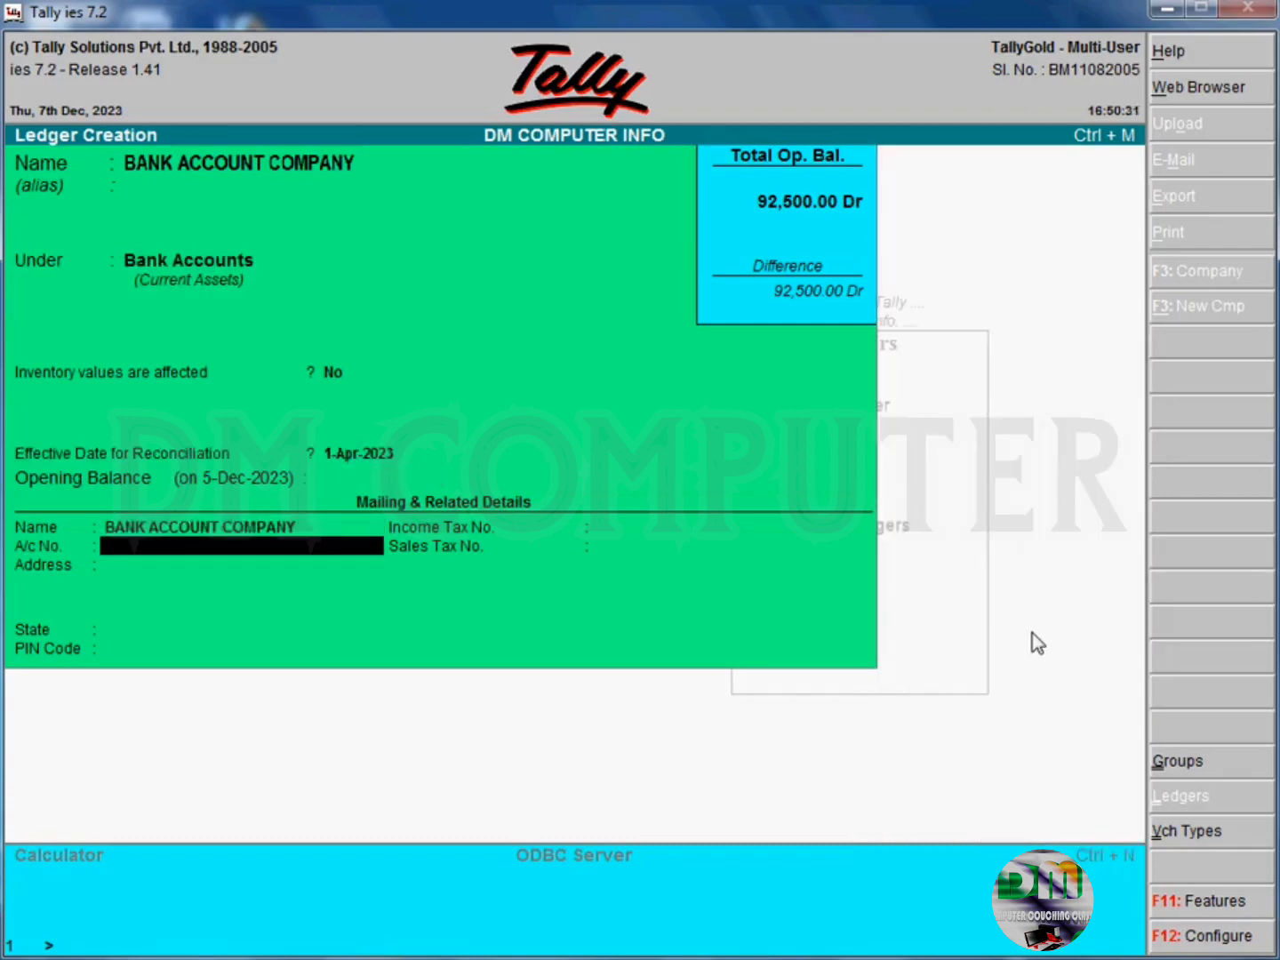
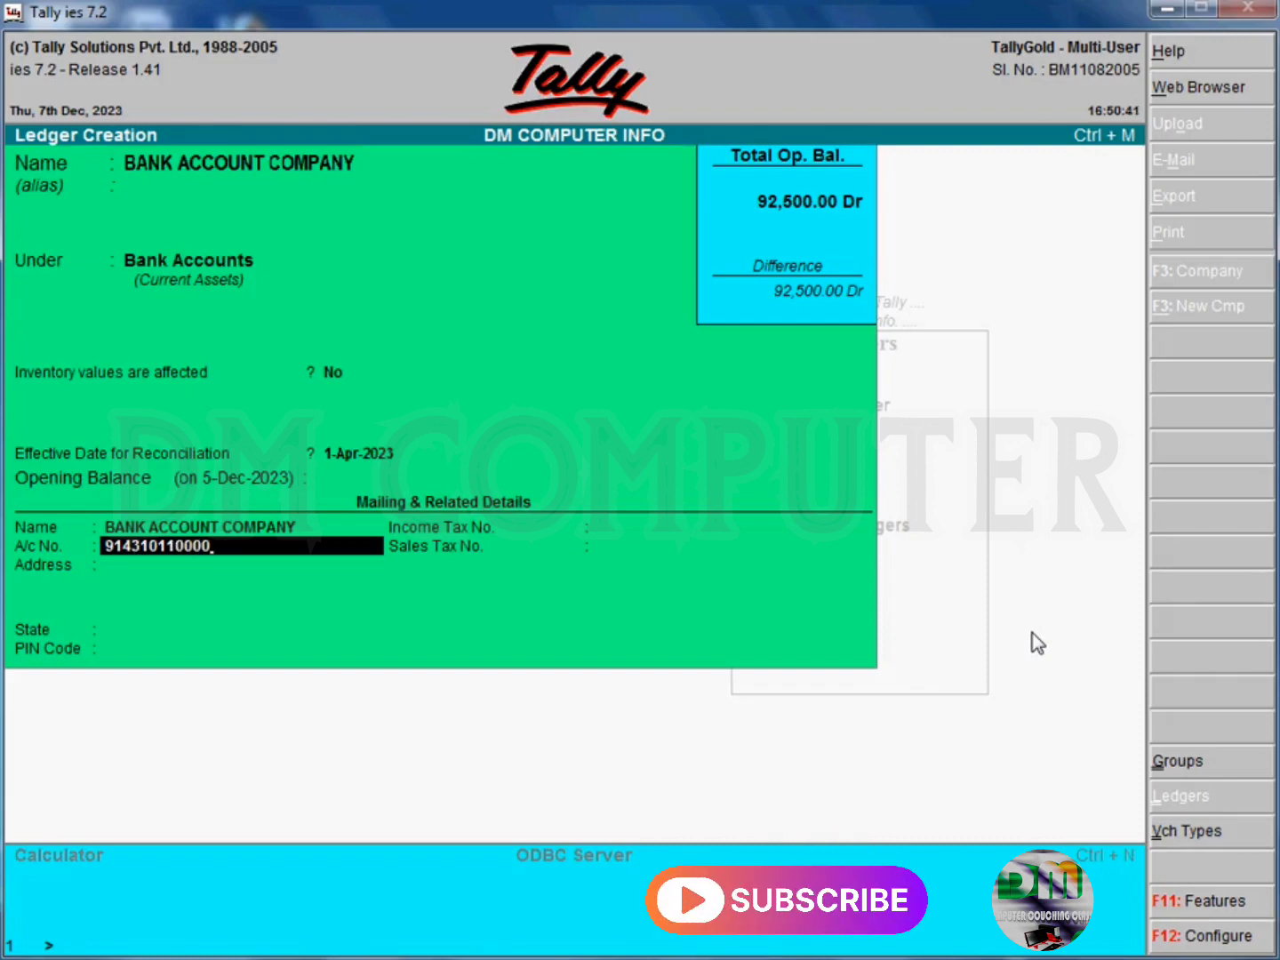
# - Enter the bank account number in the ledger's mailing details
pyautogui.press('Return')
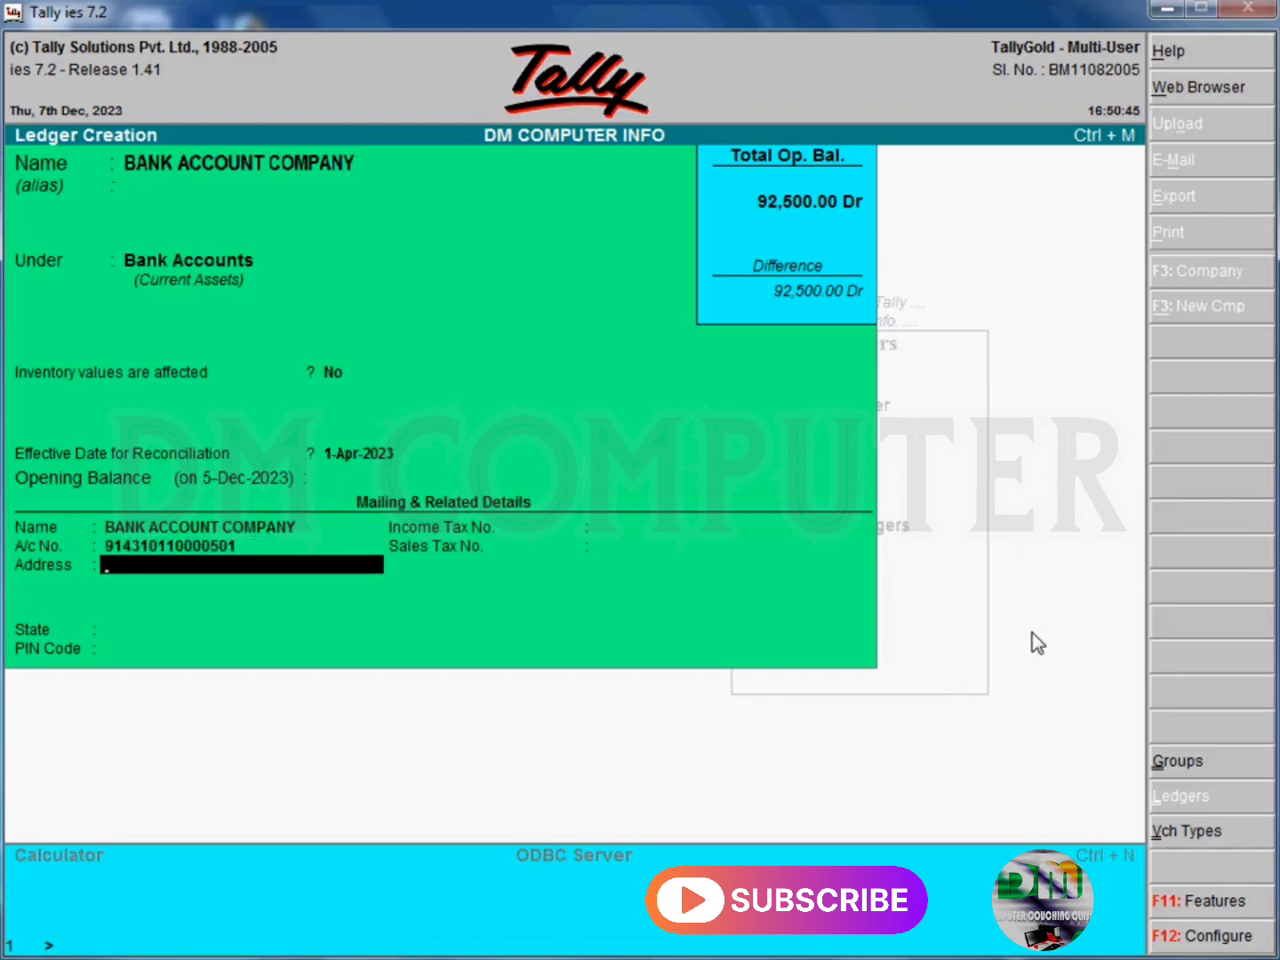
# - Fill in the address in the bank ledger's mailing details
pyautogui.write('NEW BUS STAND')
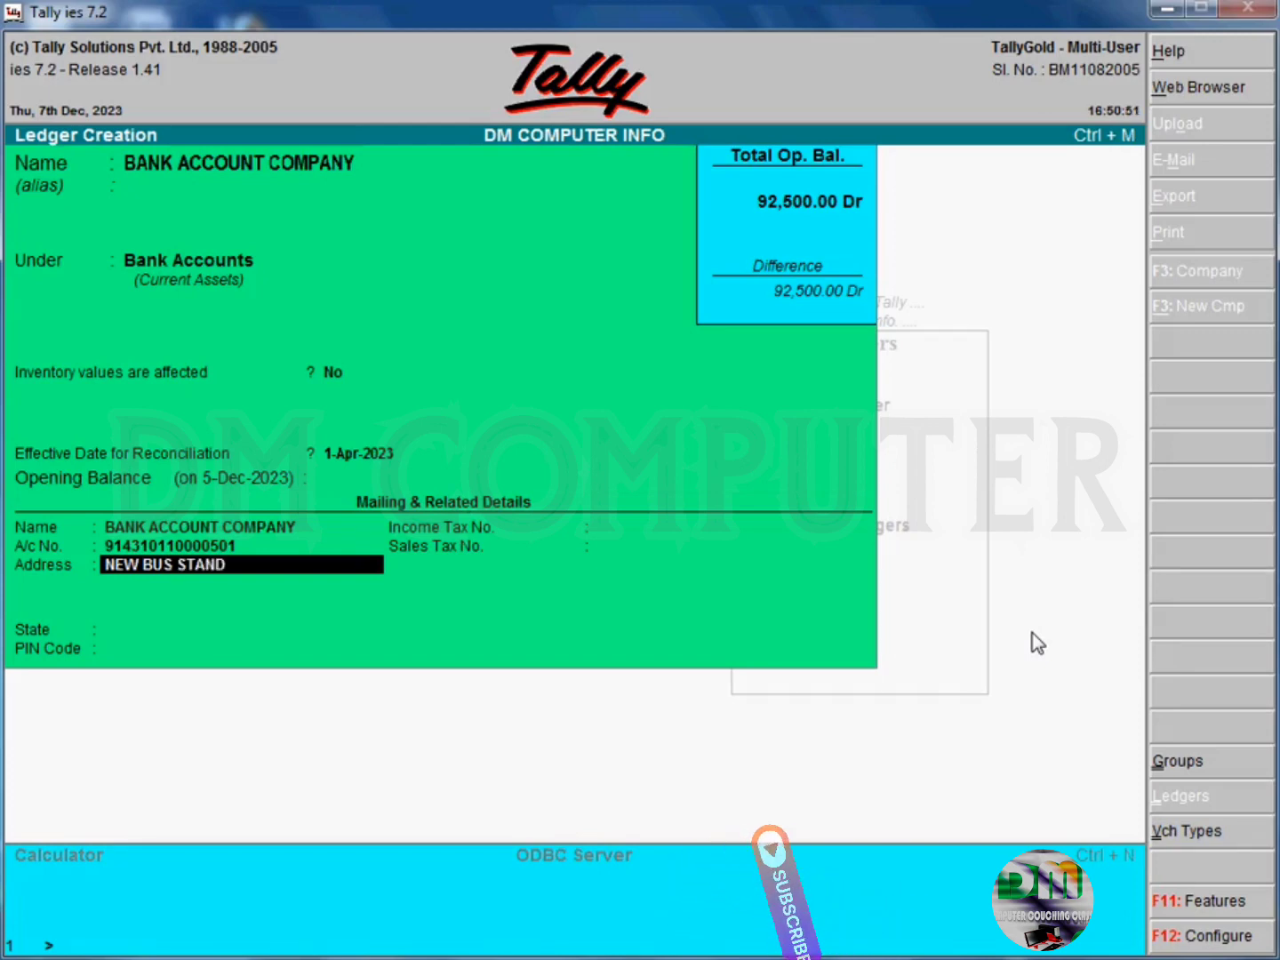
pyautogui.write(' KANAD SA')
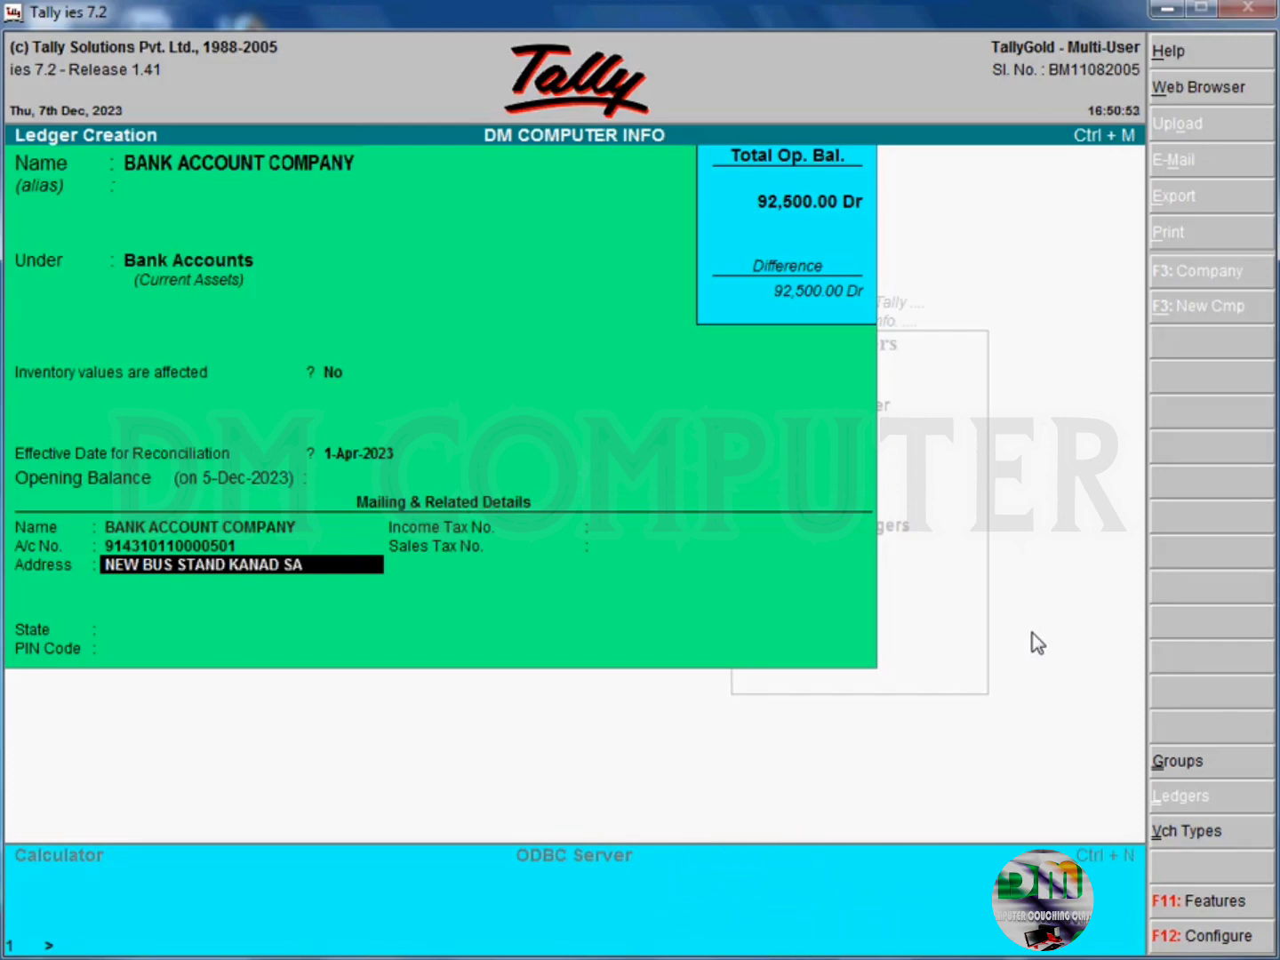
pyautogui.write('R,')
pyautogui.press('BackSpace')
pyautogui.press('BackSpace')
pyautogui.press('BackSpace')
pyautogui.press('BackSpace')
pyautogui.press('BackSpace')
pyautogui.press('Return')
pyautogui.press('Return')
pyautogui.press('Return')
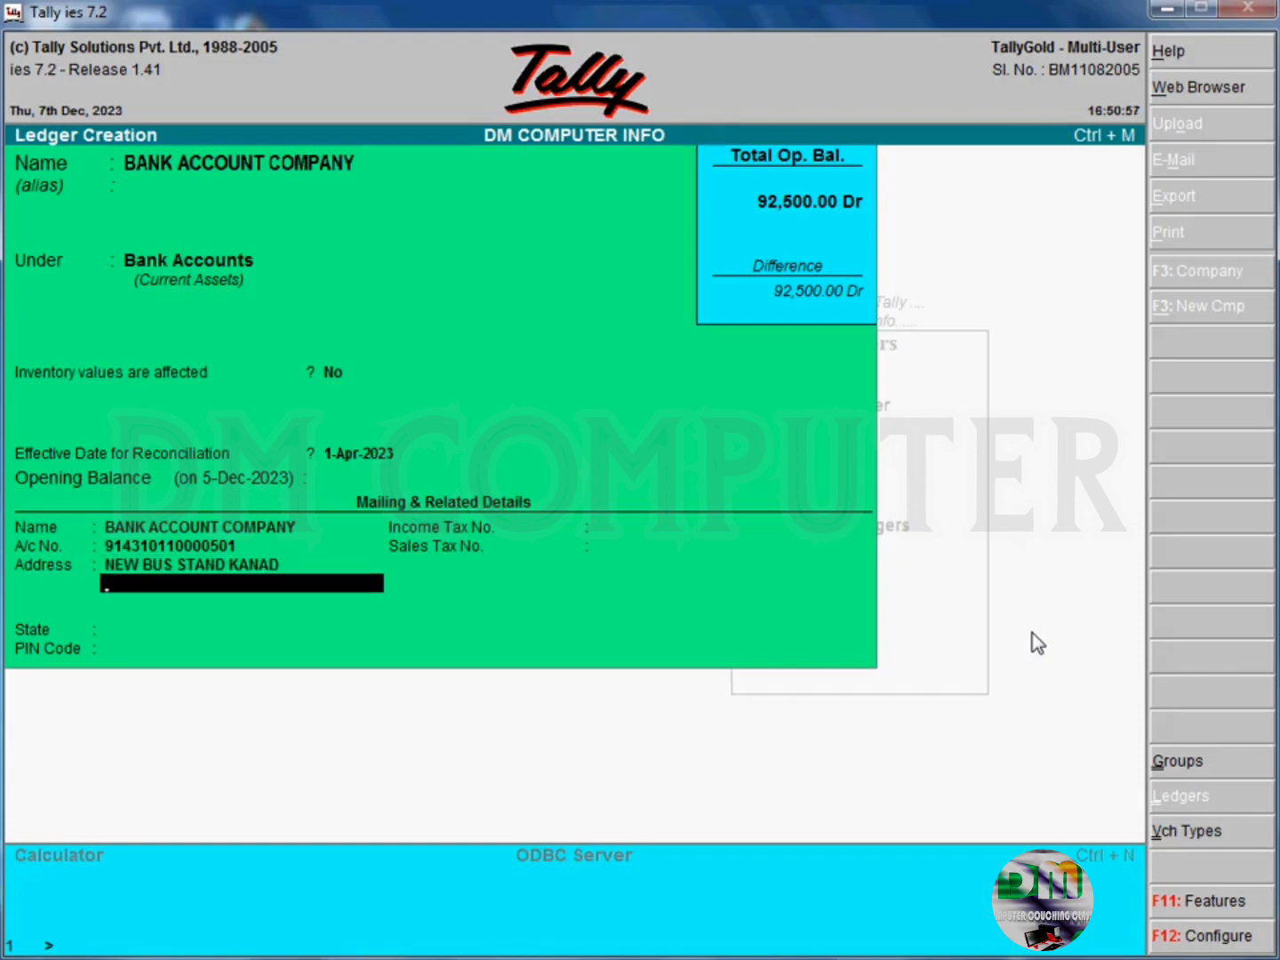
# - Fill in the state and postal code of the bank ledger, leave both tax numbers empty, and save it
pyautogui.press('BackSpace')
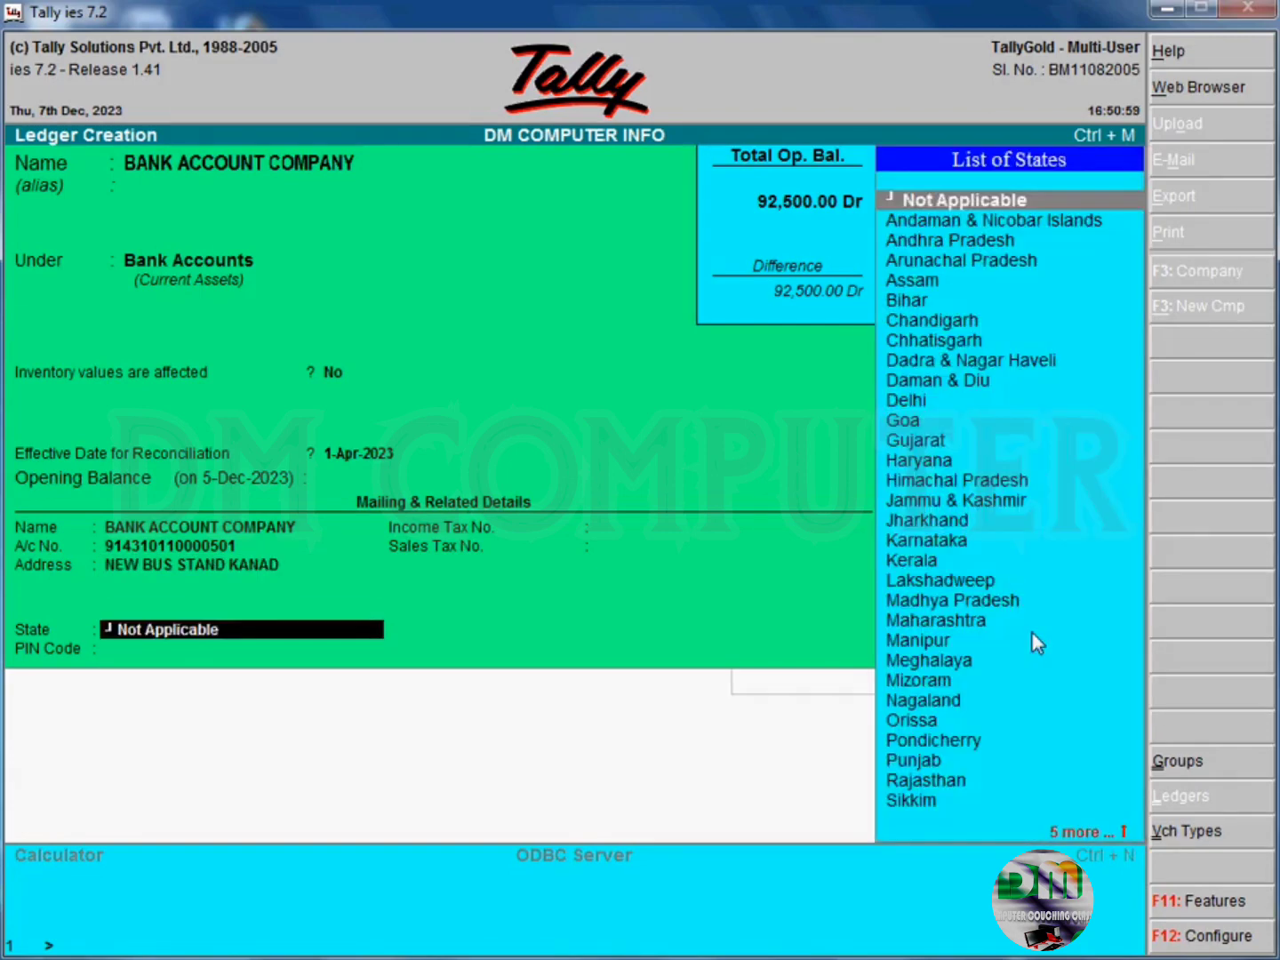
pyautogui.write('m')
pyautogui.press('Return')
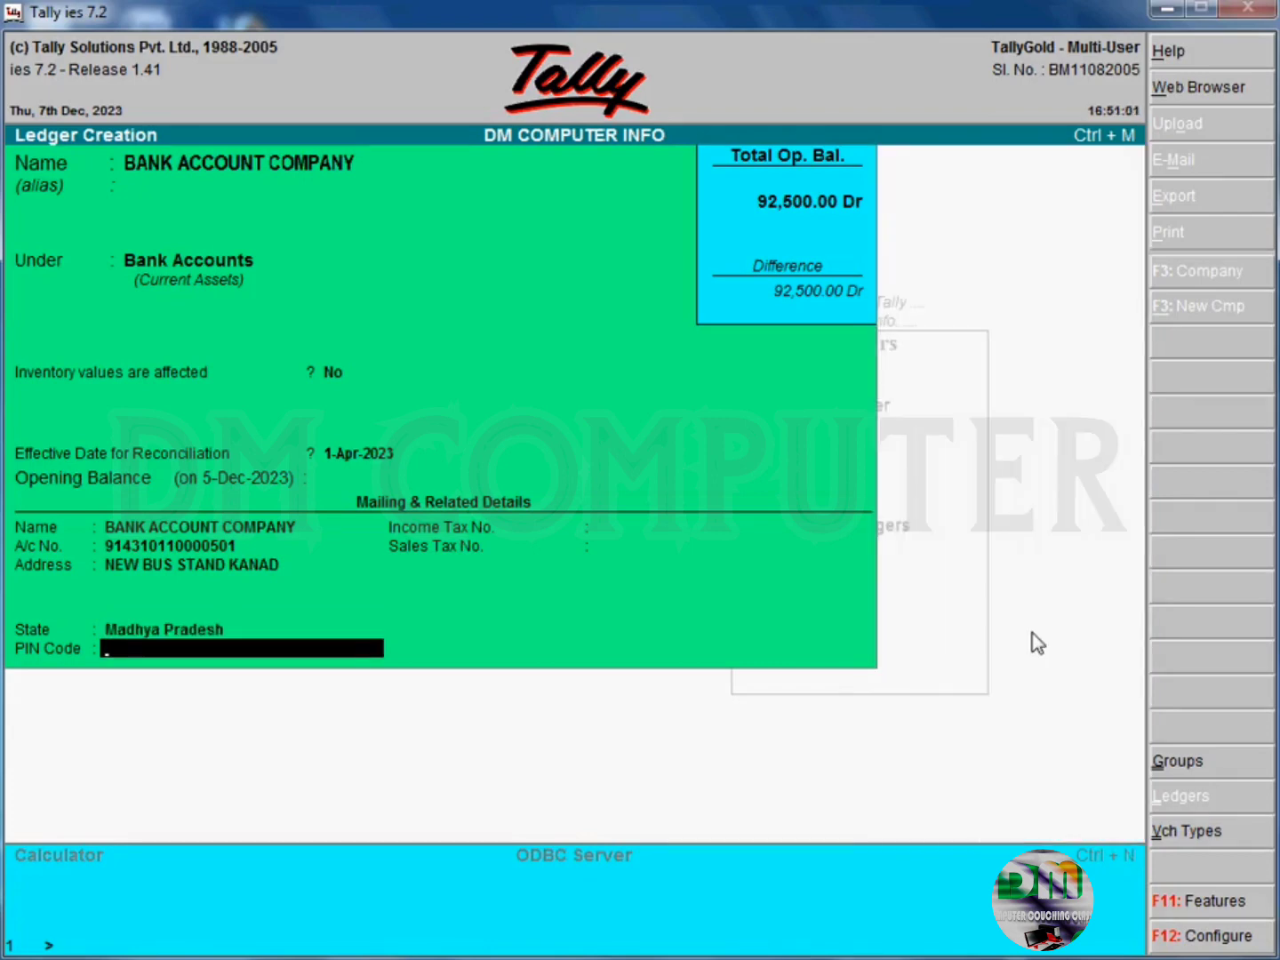
pyautogui.write('465230')
pyautogui.press('Return')
pyautogui.press('Return')
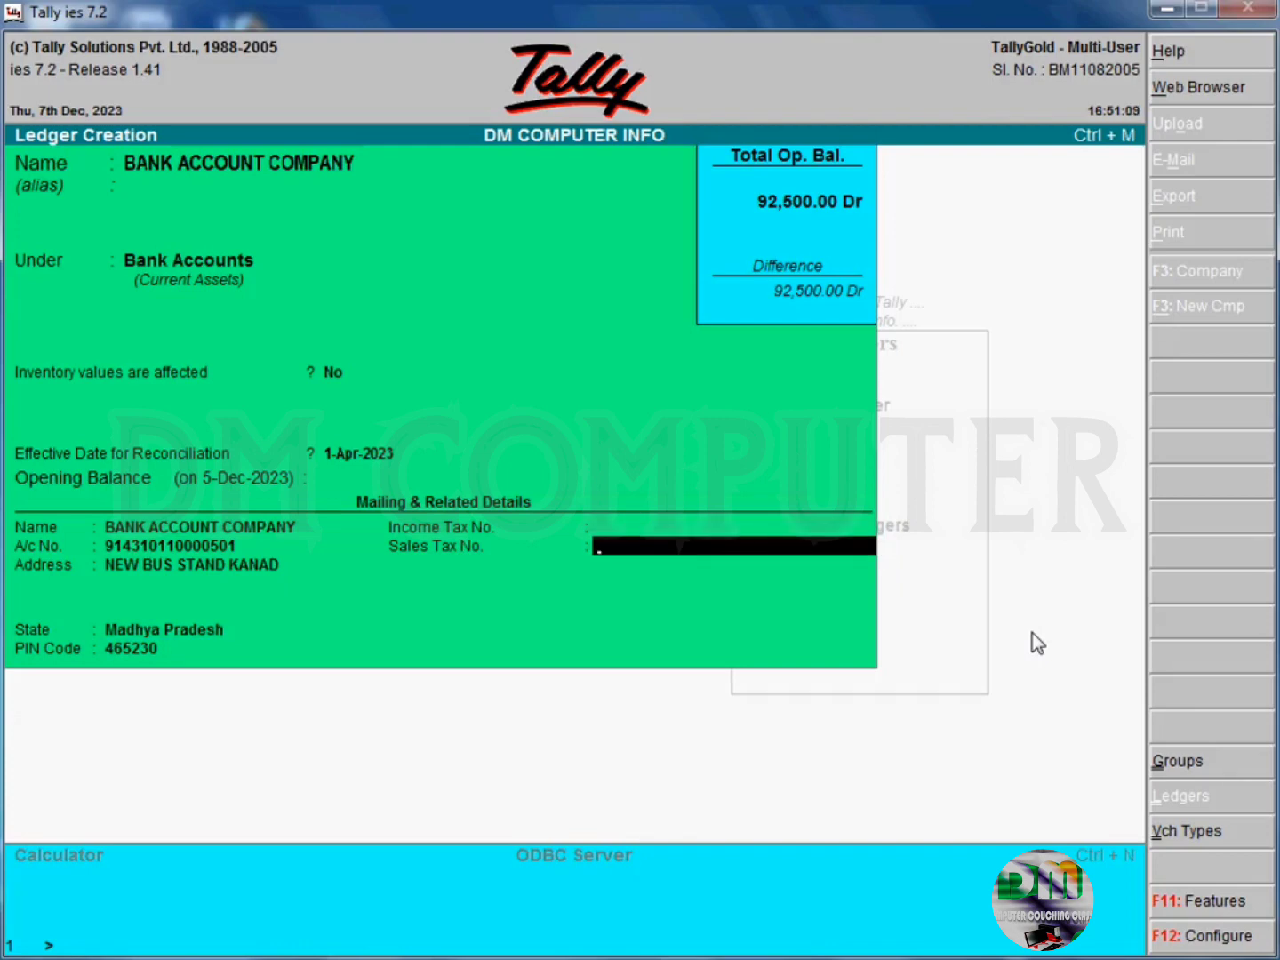
pyautogui.press('Return')
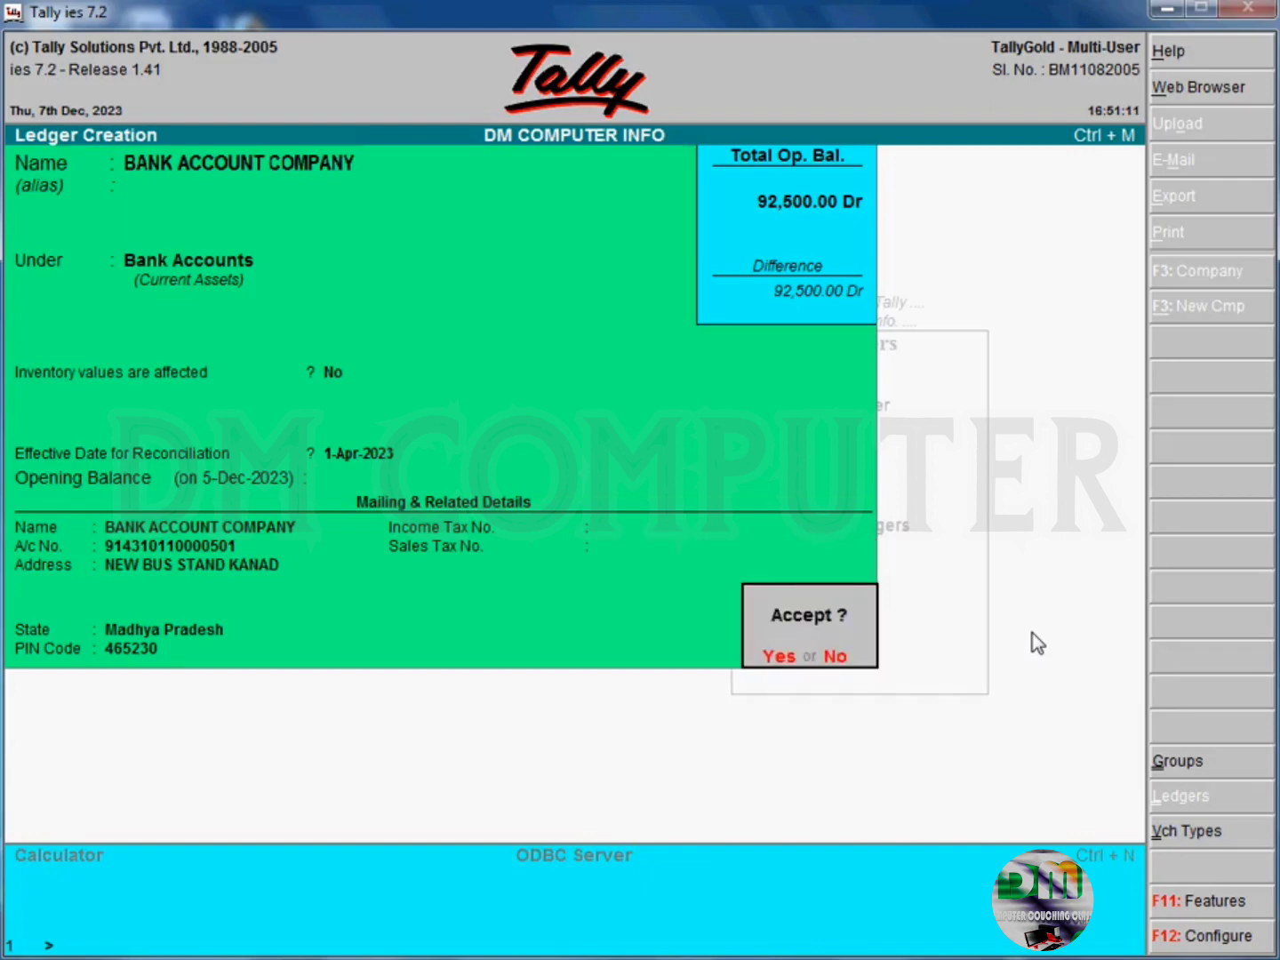
pyautogui.press('Return')
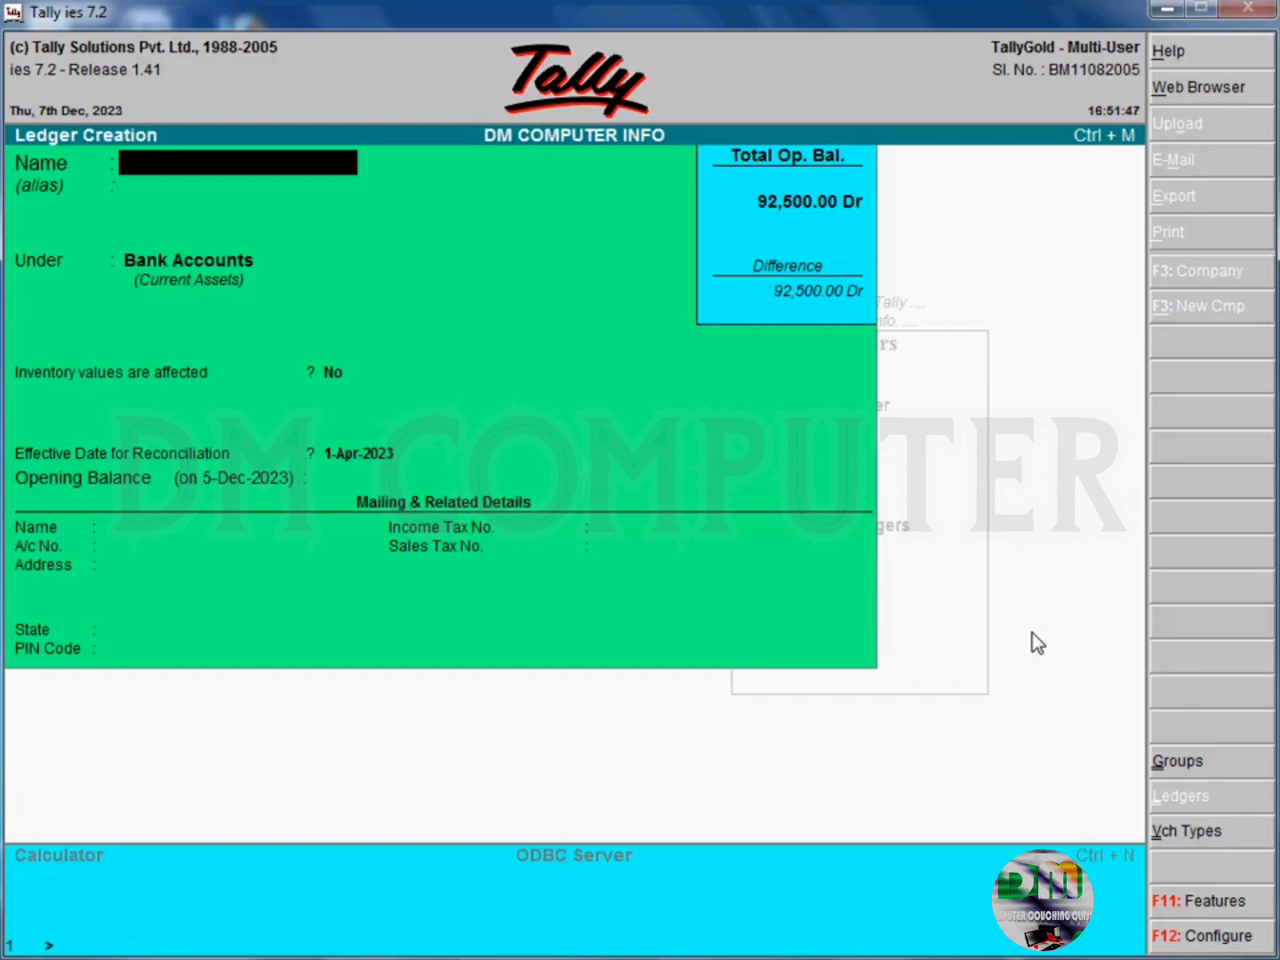
# - Name the new ledger with the first capital holder's full name and place it under Capital Account, leaving alias and opening balance empty
pyautogui.press('Return')
pyautogui.press('Return')
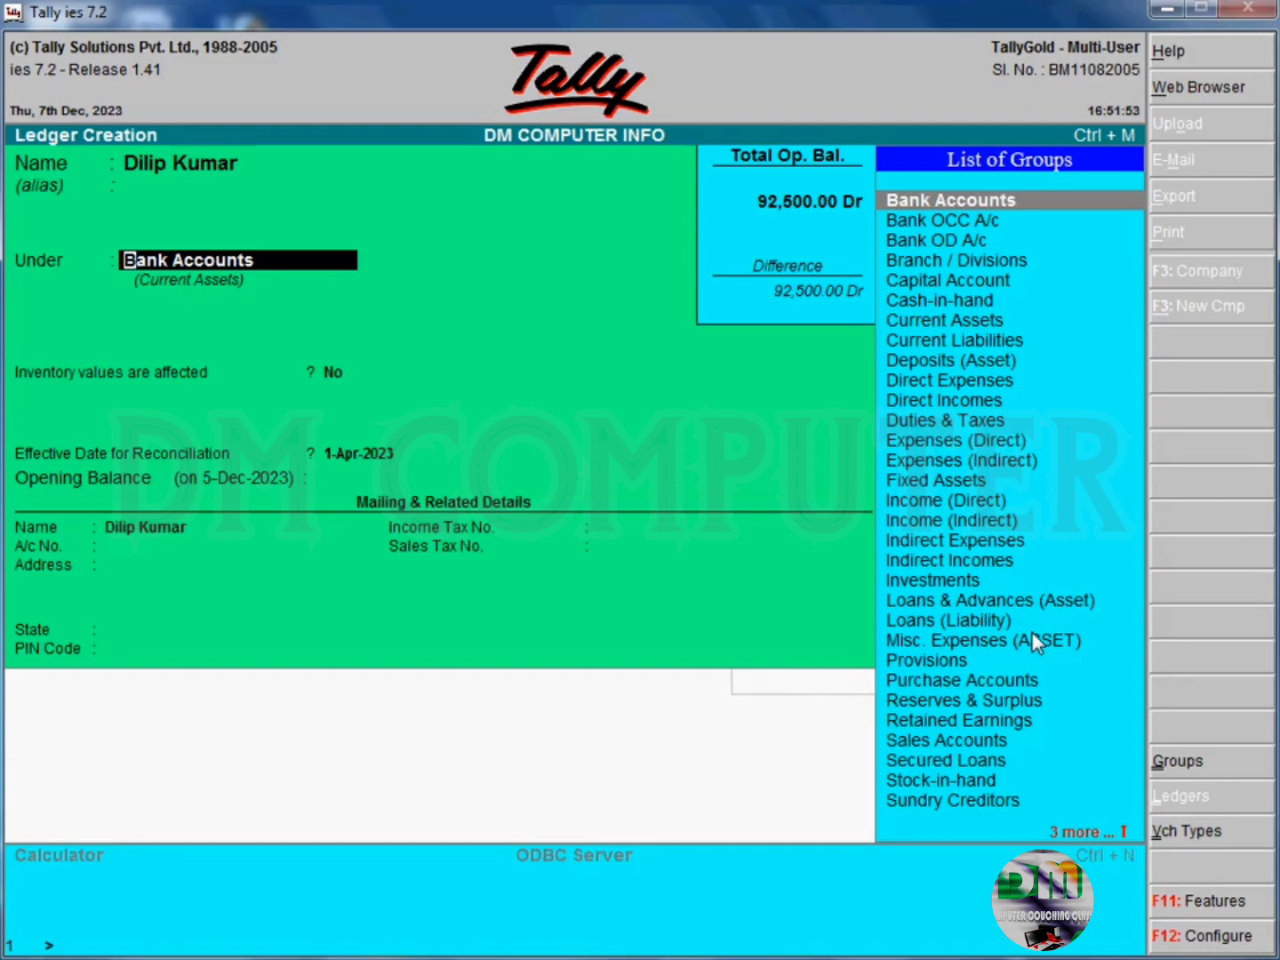
pyautogui.write('Cap')
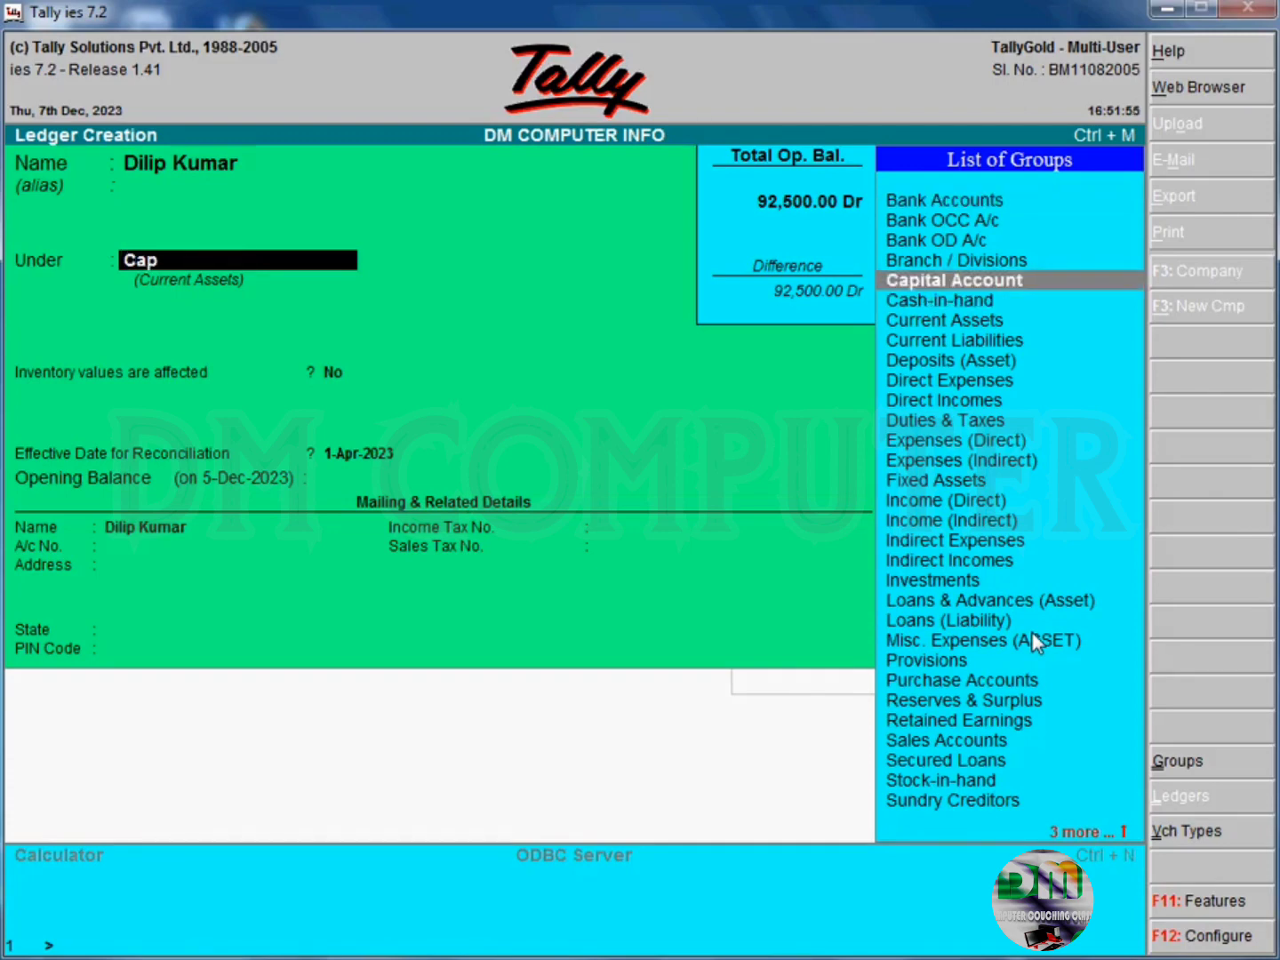
pyautogui.press('Return')
pyautogui.press('Return')
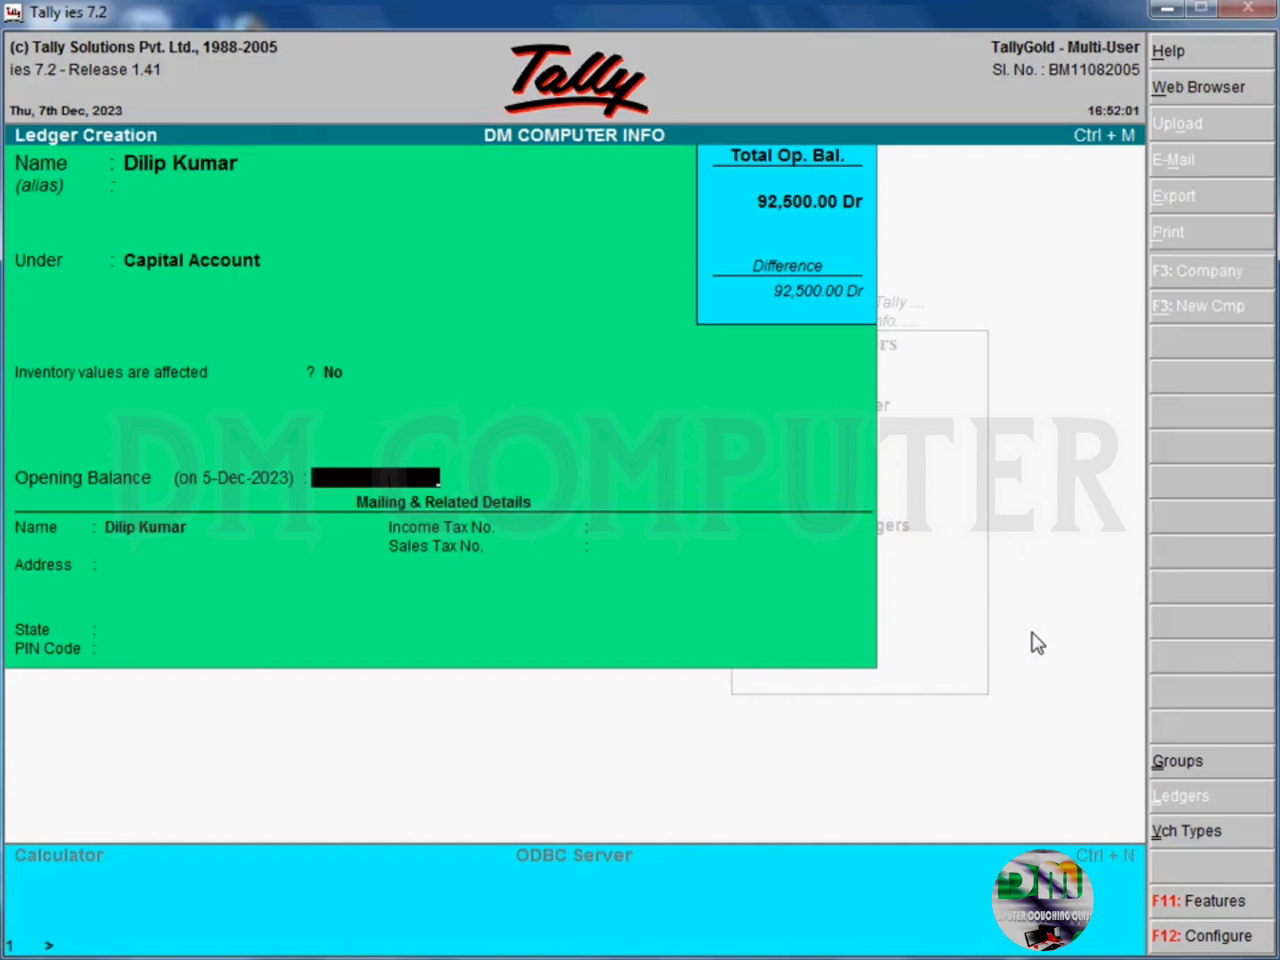
pyautogui.press('Return')
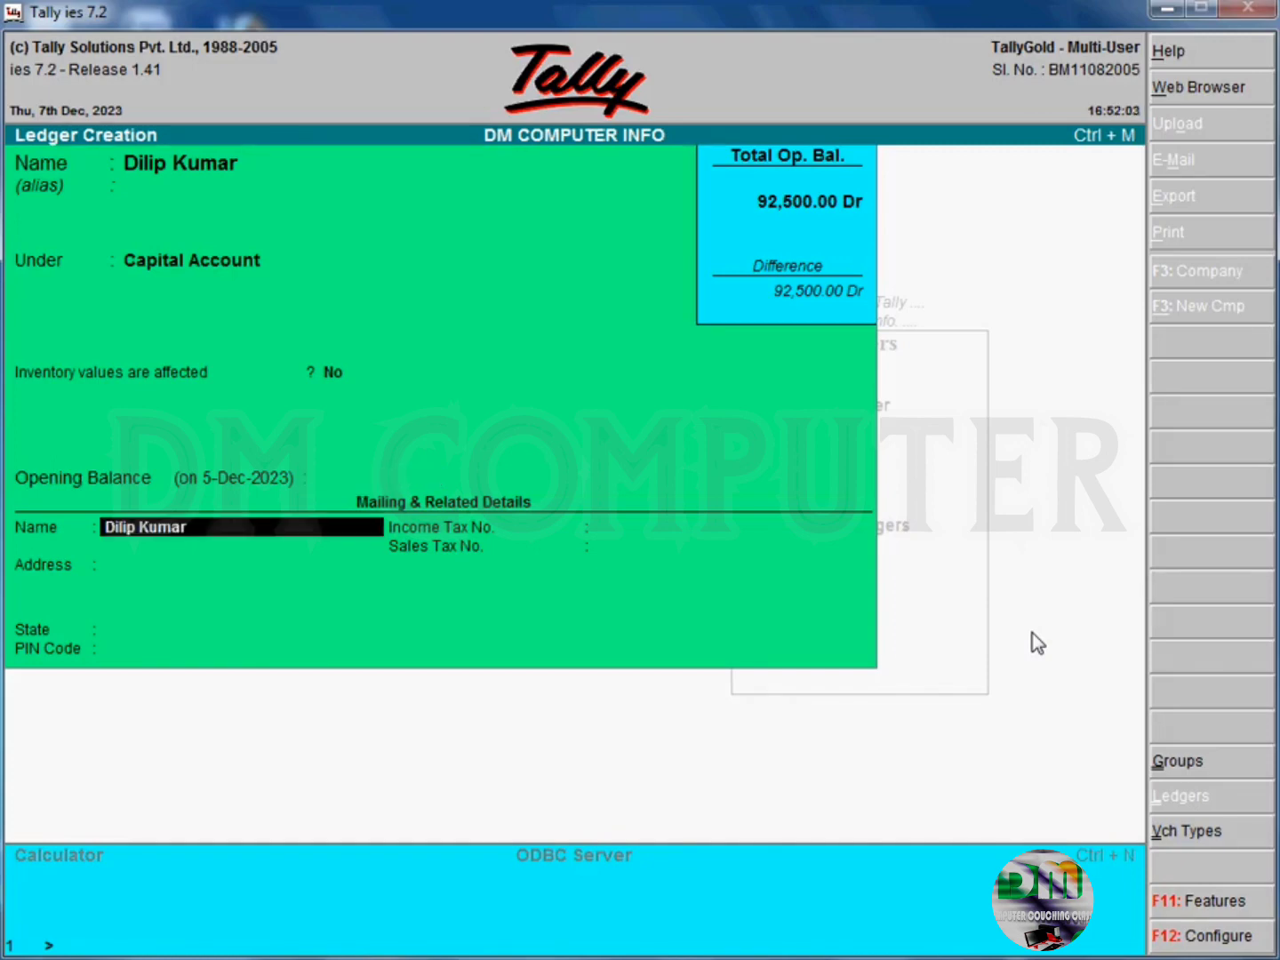
pyautogui.press('Return')
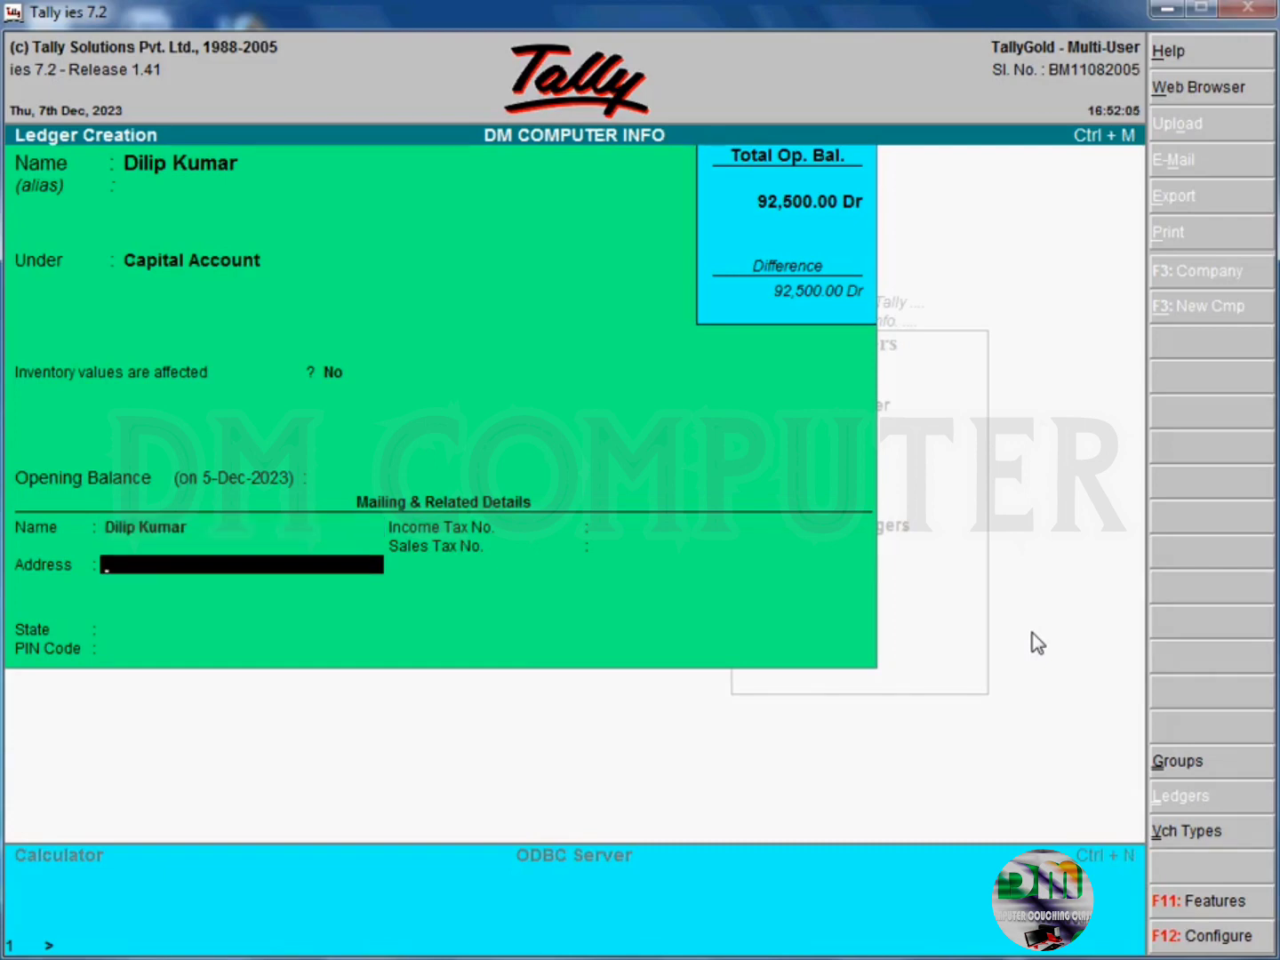
# - Fill in the first capital holder's address, state and postal code, leave the tax numbers empty, and save the ledger
pyautogui.write('Kanad')
pyautogui.press('Return')
pyautogui.press('Return')
pyautogui.write('Madh')
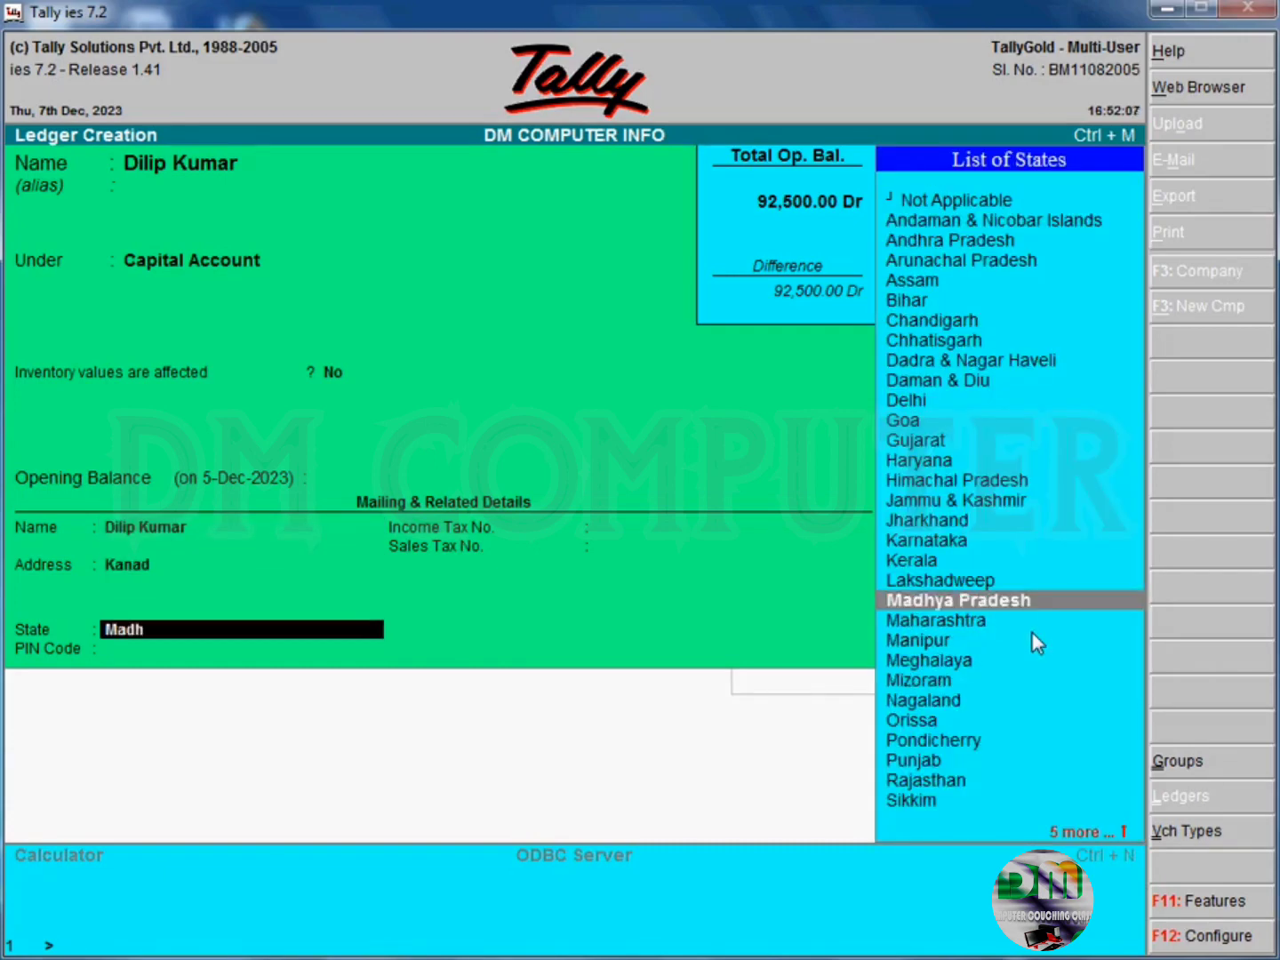
pyautogui.press('Return')
pyautogui.write('465230')
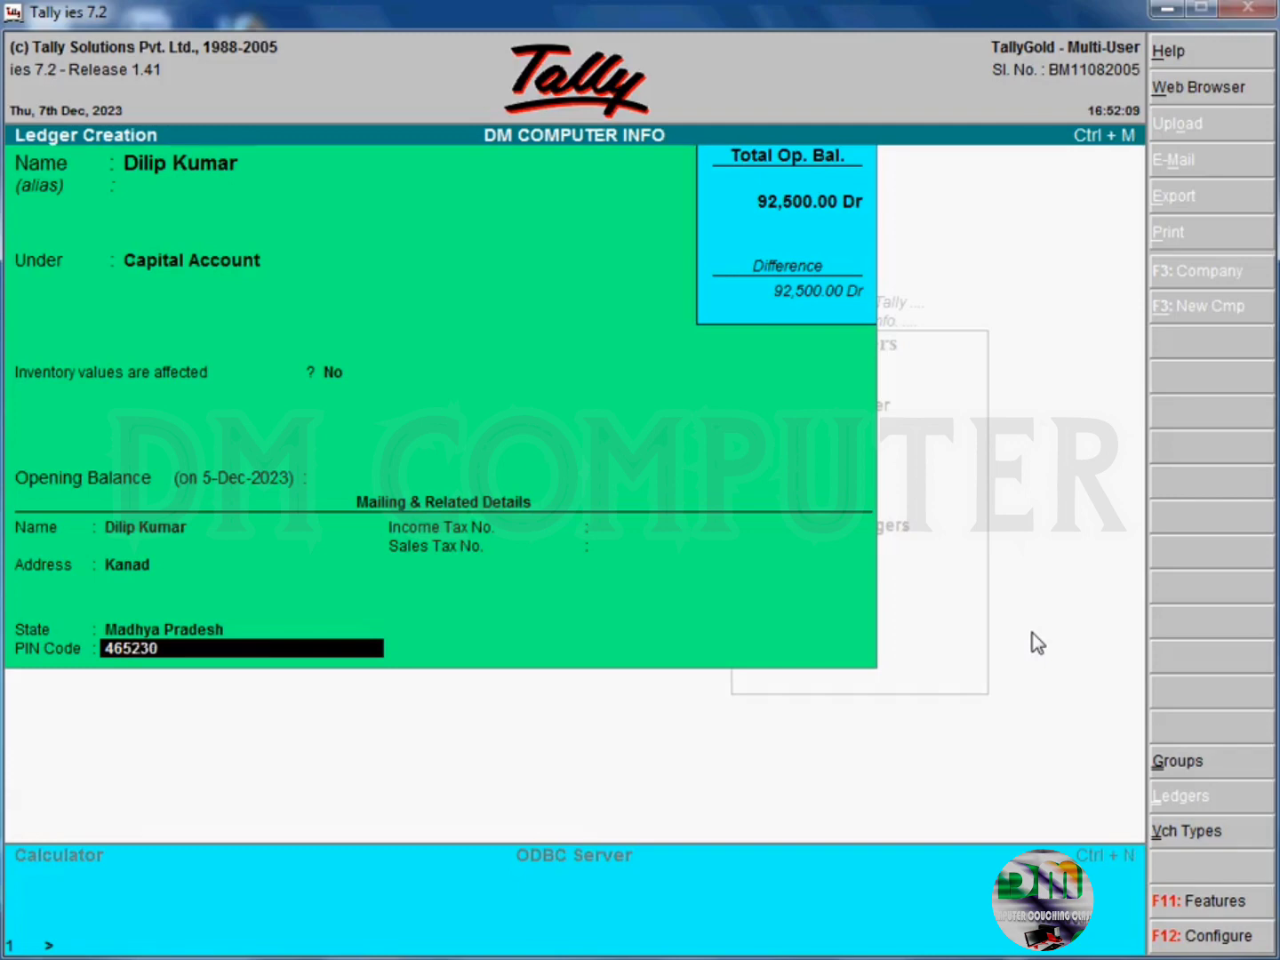
pyautogui.press('Return')
pyautogui.press('Return')
pyautogui.press('Return')
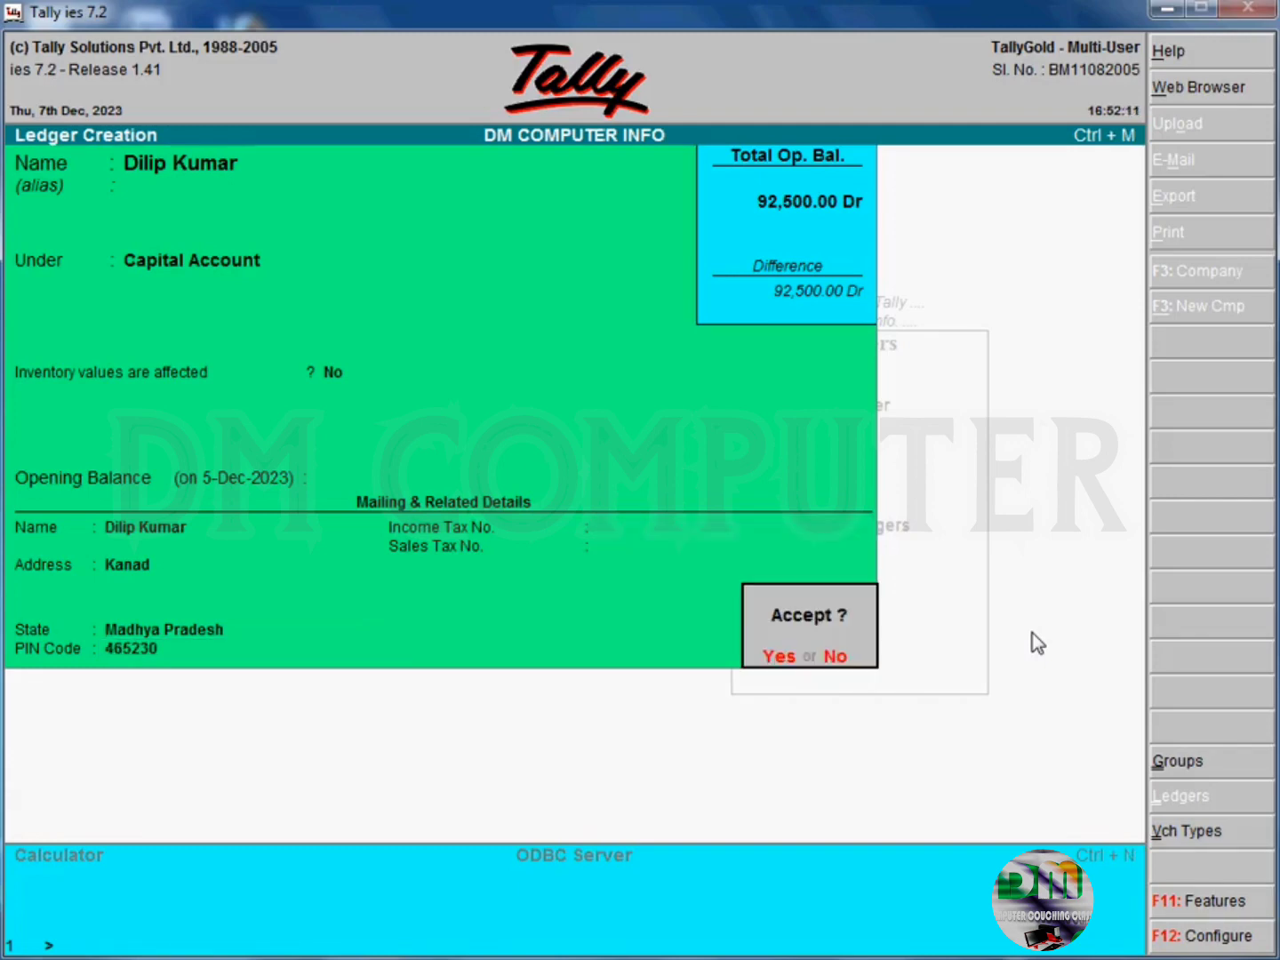
pyautogui.press('Return')
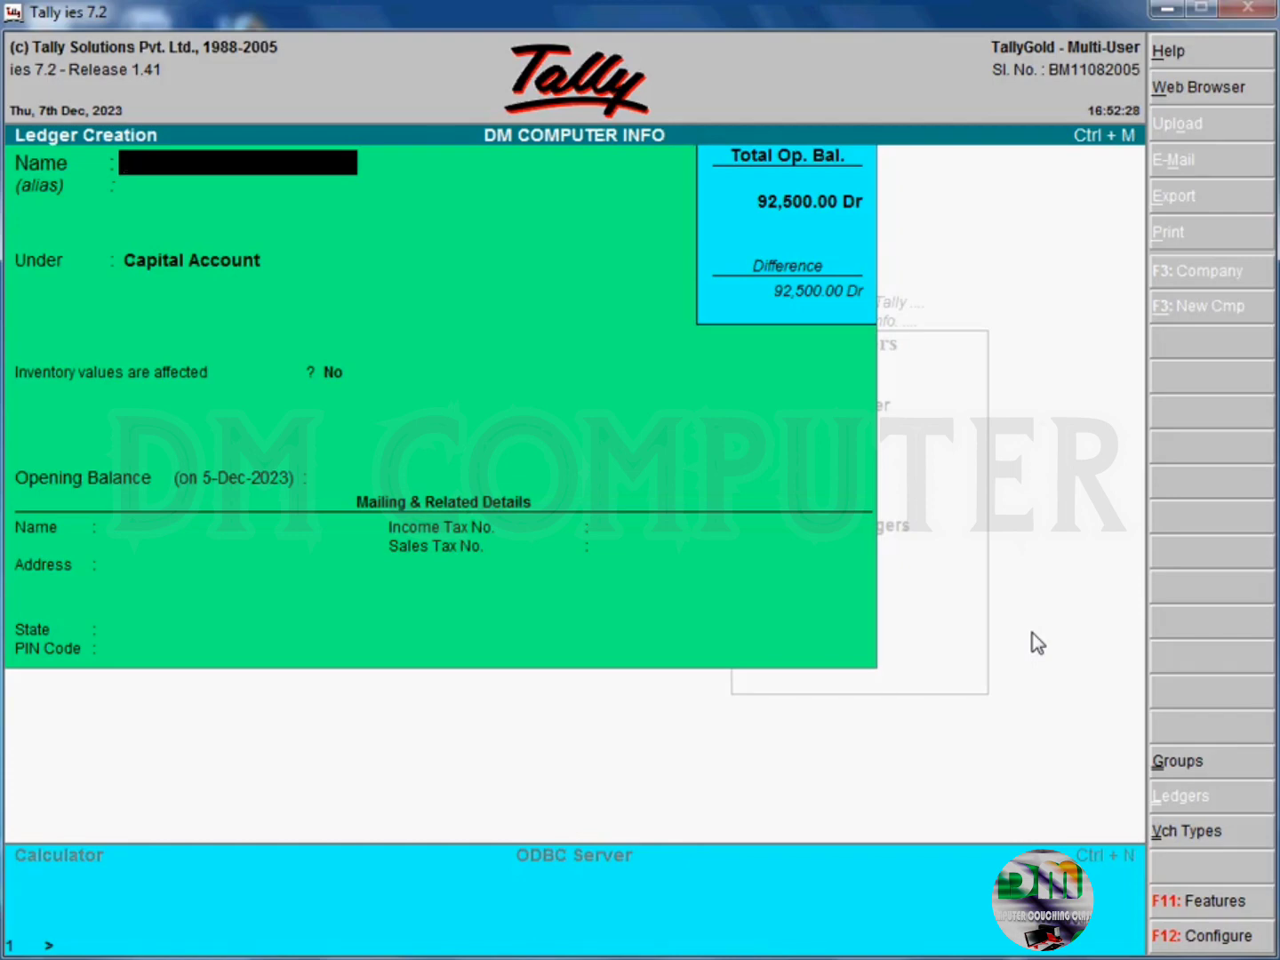
# - Name another ledger with the second capital holder's full name and keep it under Capital Account, without alias or opening balance
pyautogui.press('Return')
pyautogui.press('Return')
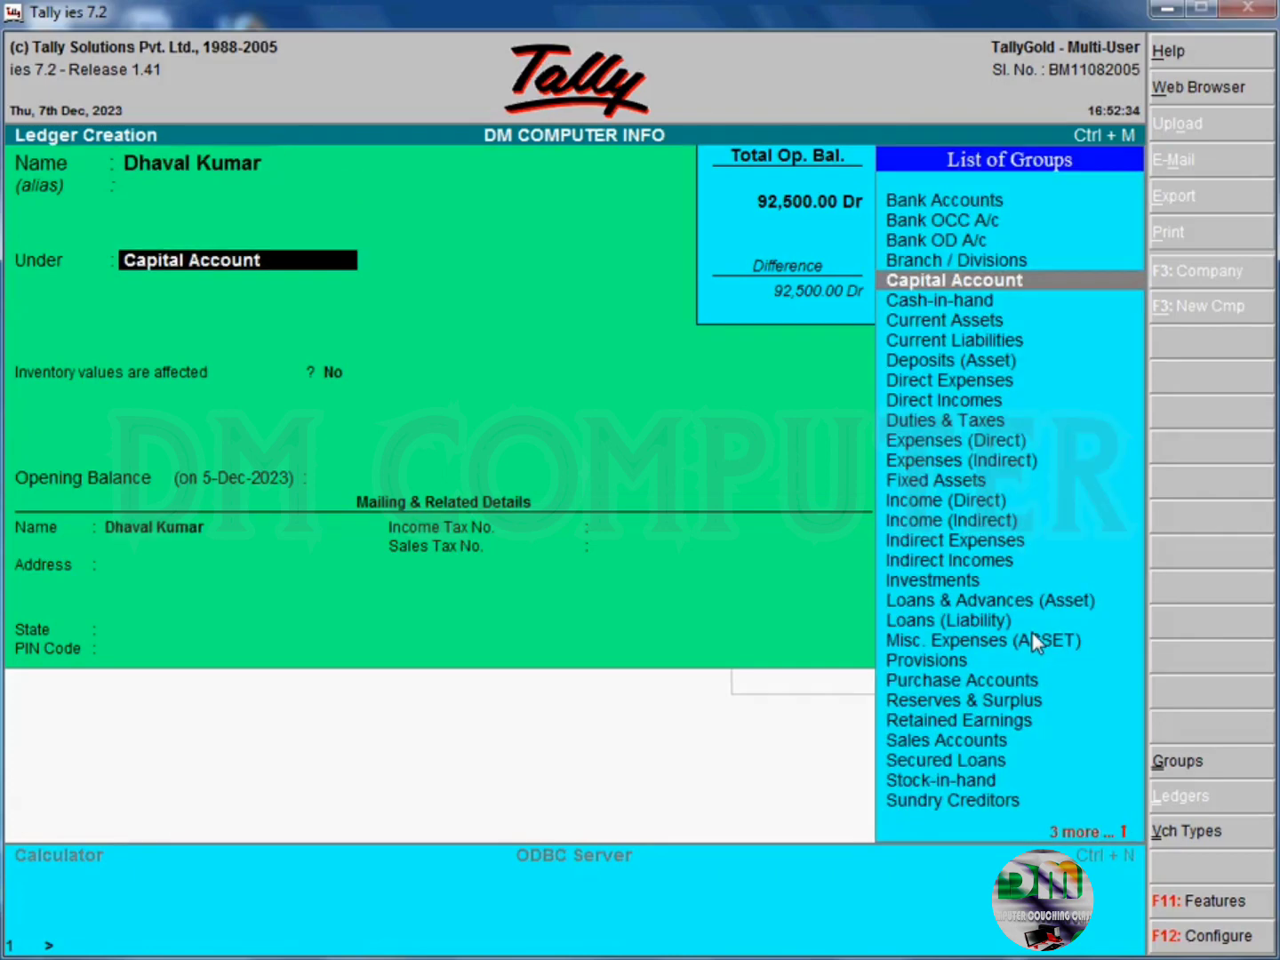
pyautogui.press('Return')
pyautogui.press('Return')
pyautogui.press('Return')
# - Fill in the second capital holder's address, state and postal code, leave the tax numbers empty, and save the ledger
pyautogui.press('Return')
pyautogui.write('Akn')
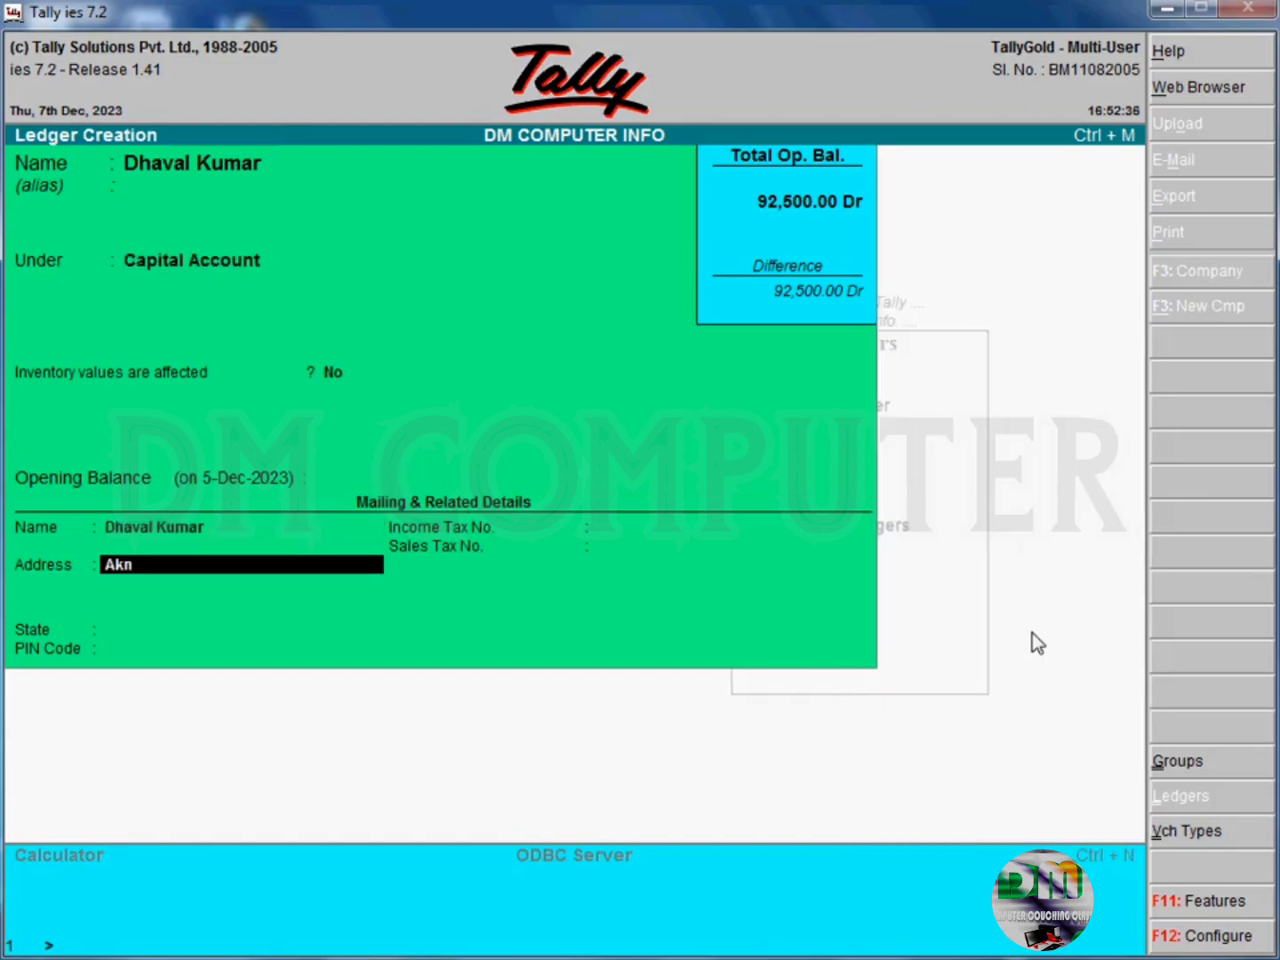
pyautogui.write('ad')
pyautogui.press('BackSpace')
pyautogui.press('BackSpace')
pyautogui.press('BackSpace')
pyautogui.press('BackSpace')
pyautogui.press('BackSpace')
pyautogui.write('Kanad')
pyautogui.press('Return')
pyautogui.press('Return')
pyautogui.write('M')
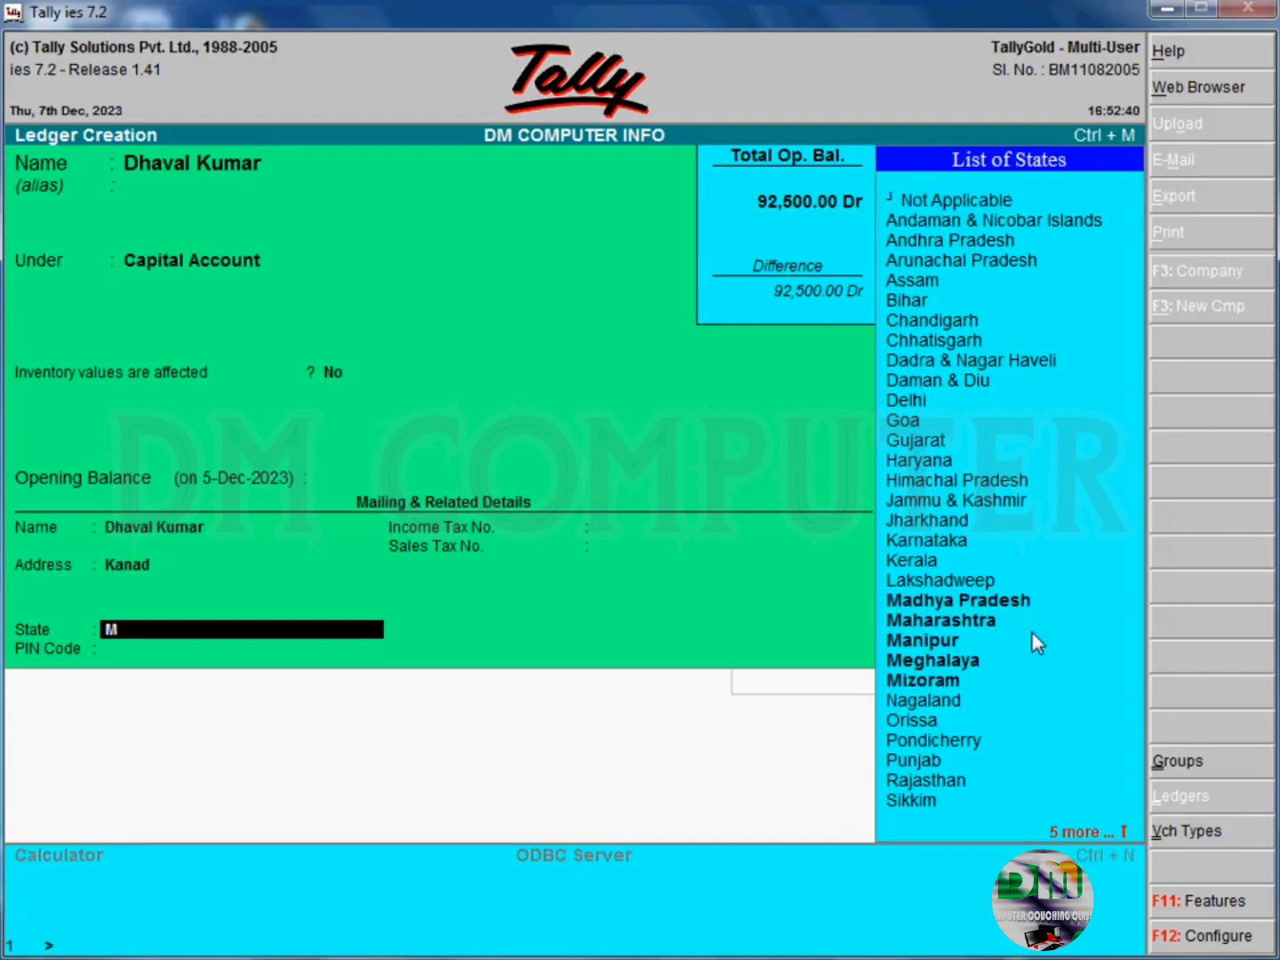
pyautogui.press('Return')
pyautogui.write('465230')
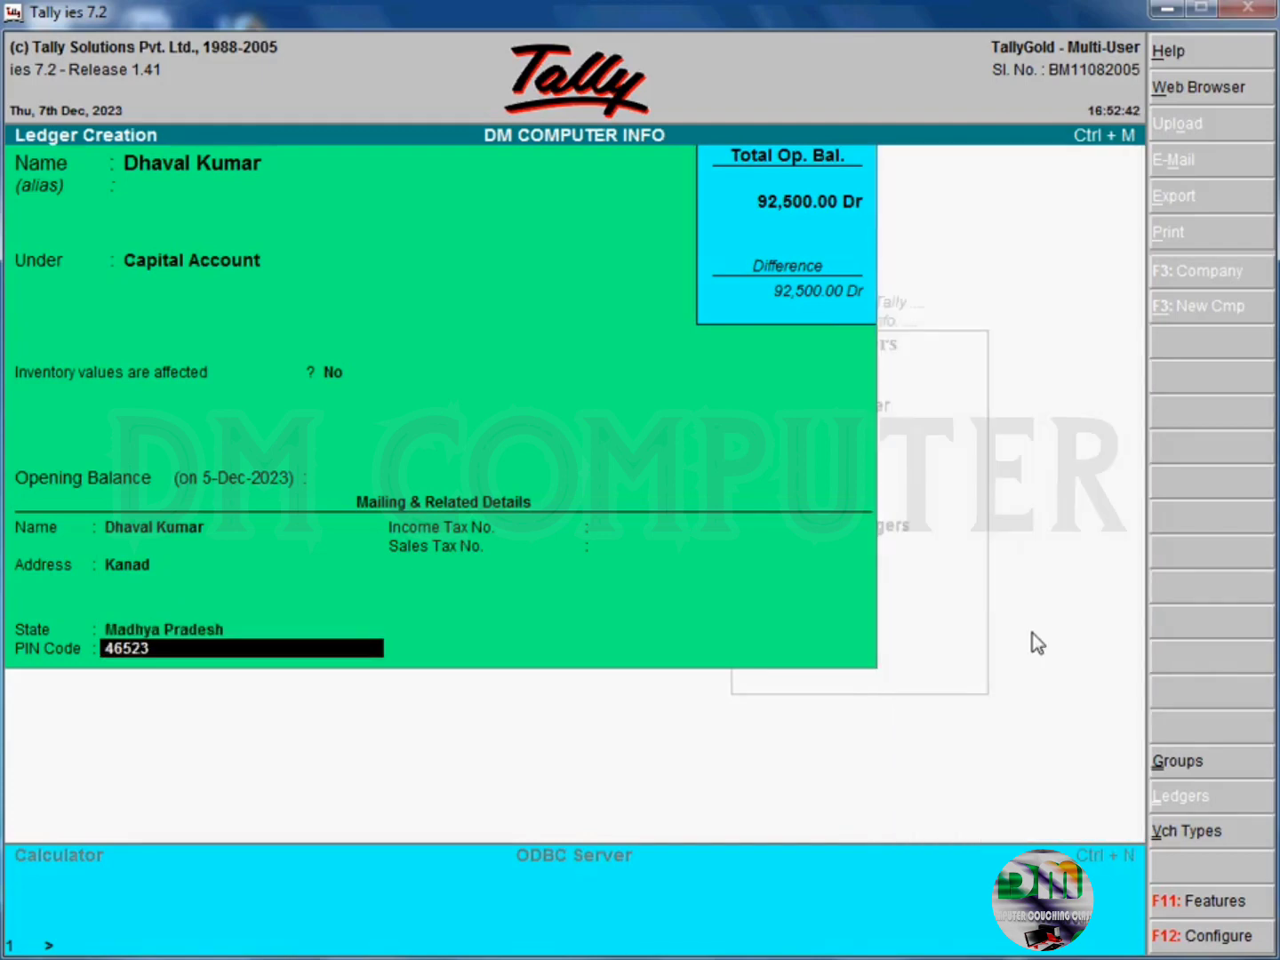
pyautogui.press('Return')
pyautogui.press('Return')
pyautogui.press('Return')
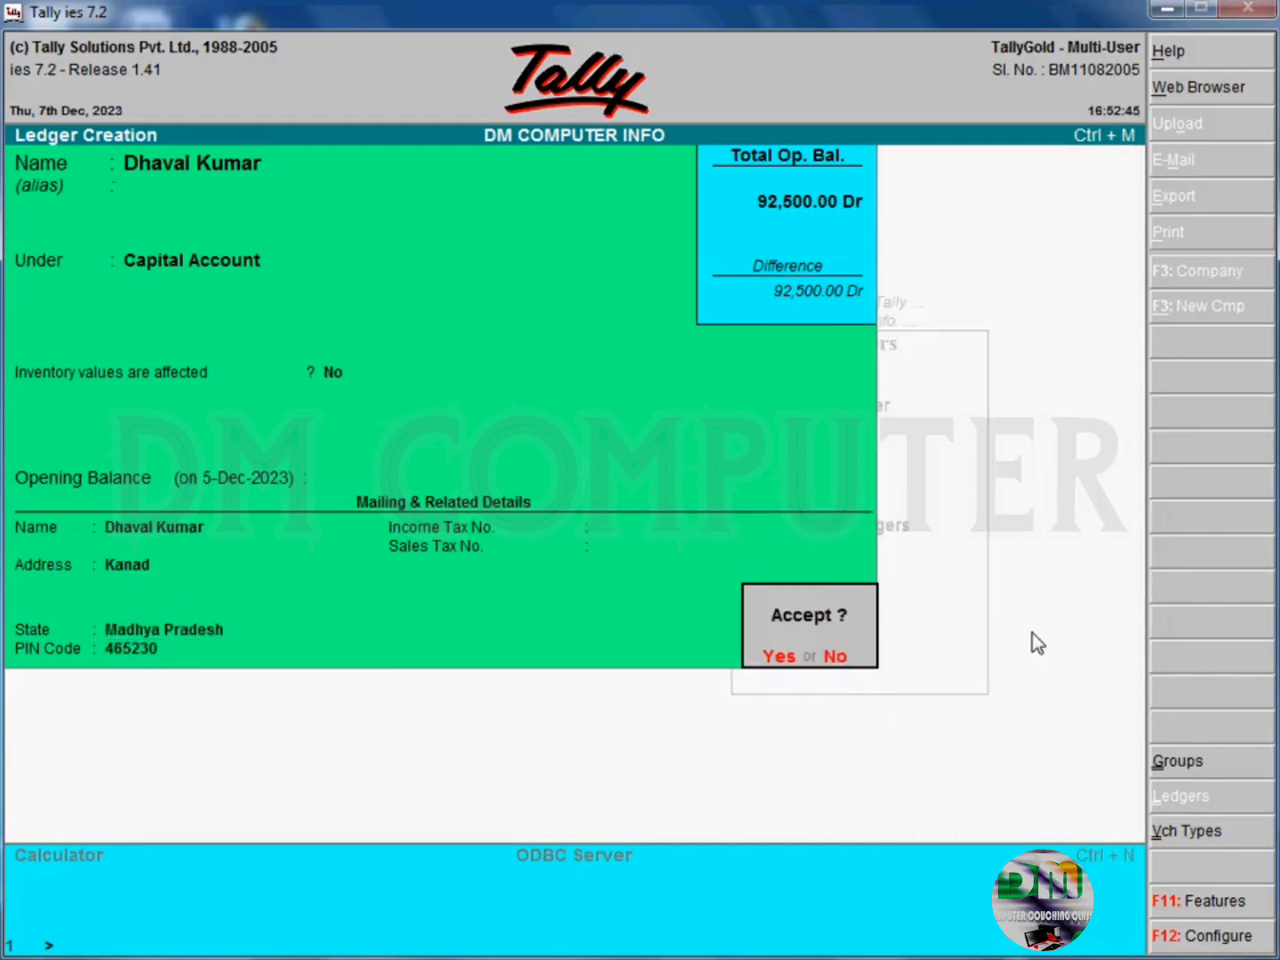
pyautogui.press('Return')
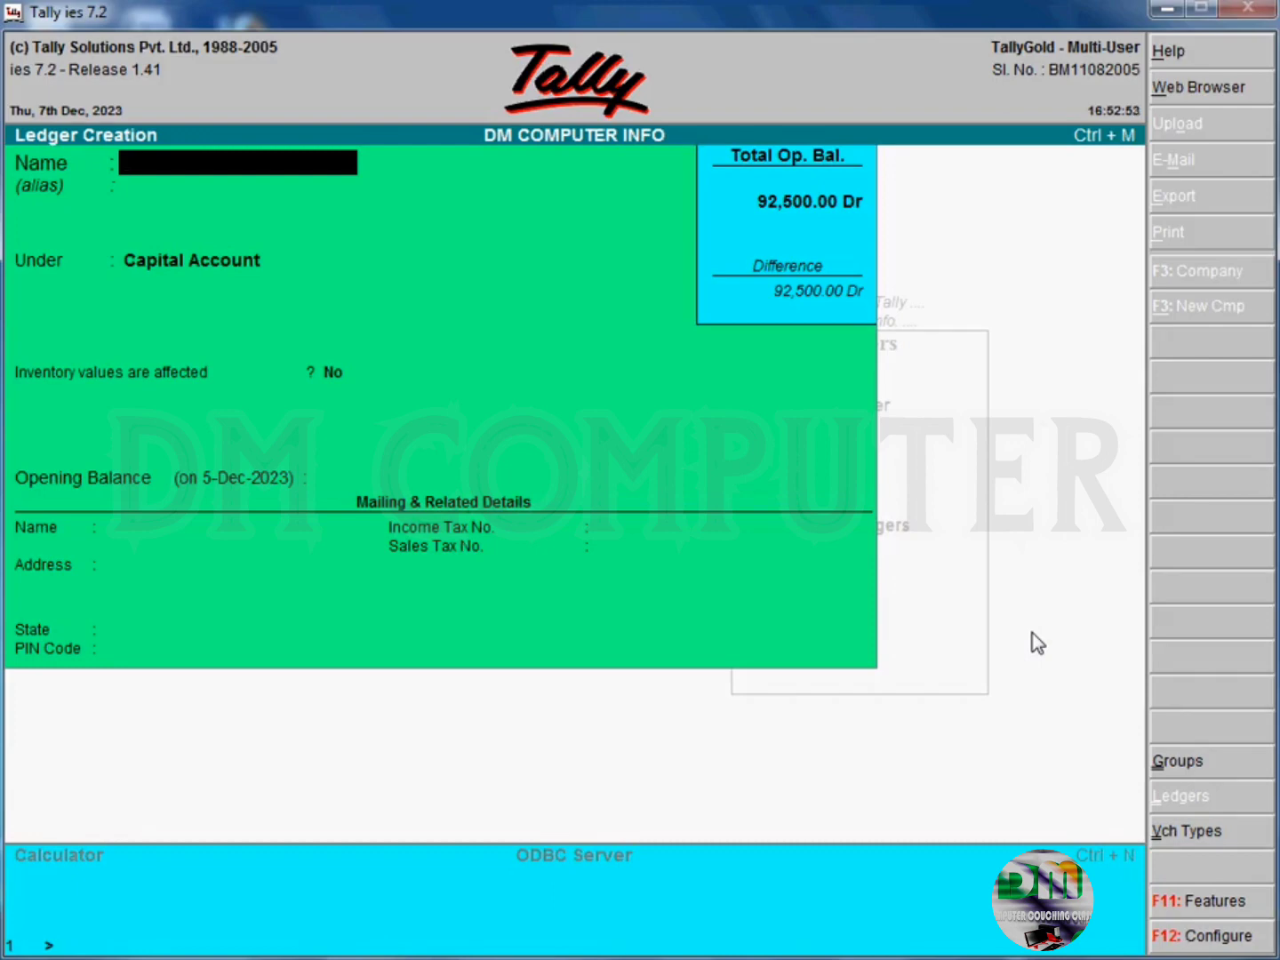
# - Leave ledger creation and start a blank Receipt voucher in Accounting Vouchers
pyautogui.press('Escape')
pyautogui.press('Return')
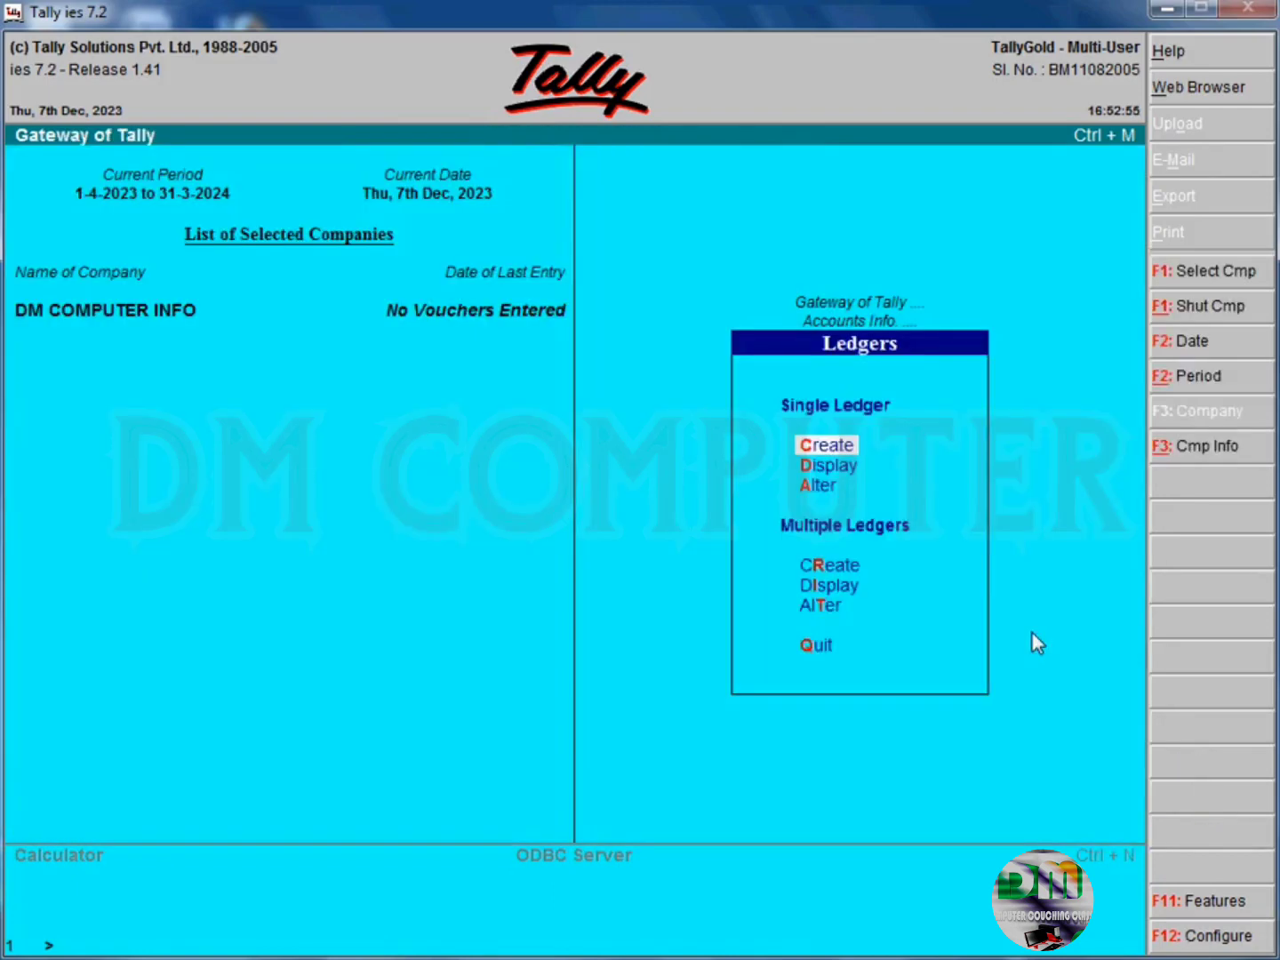
pyautogui.press('Escape')
pyautogui.press('Escape')
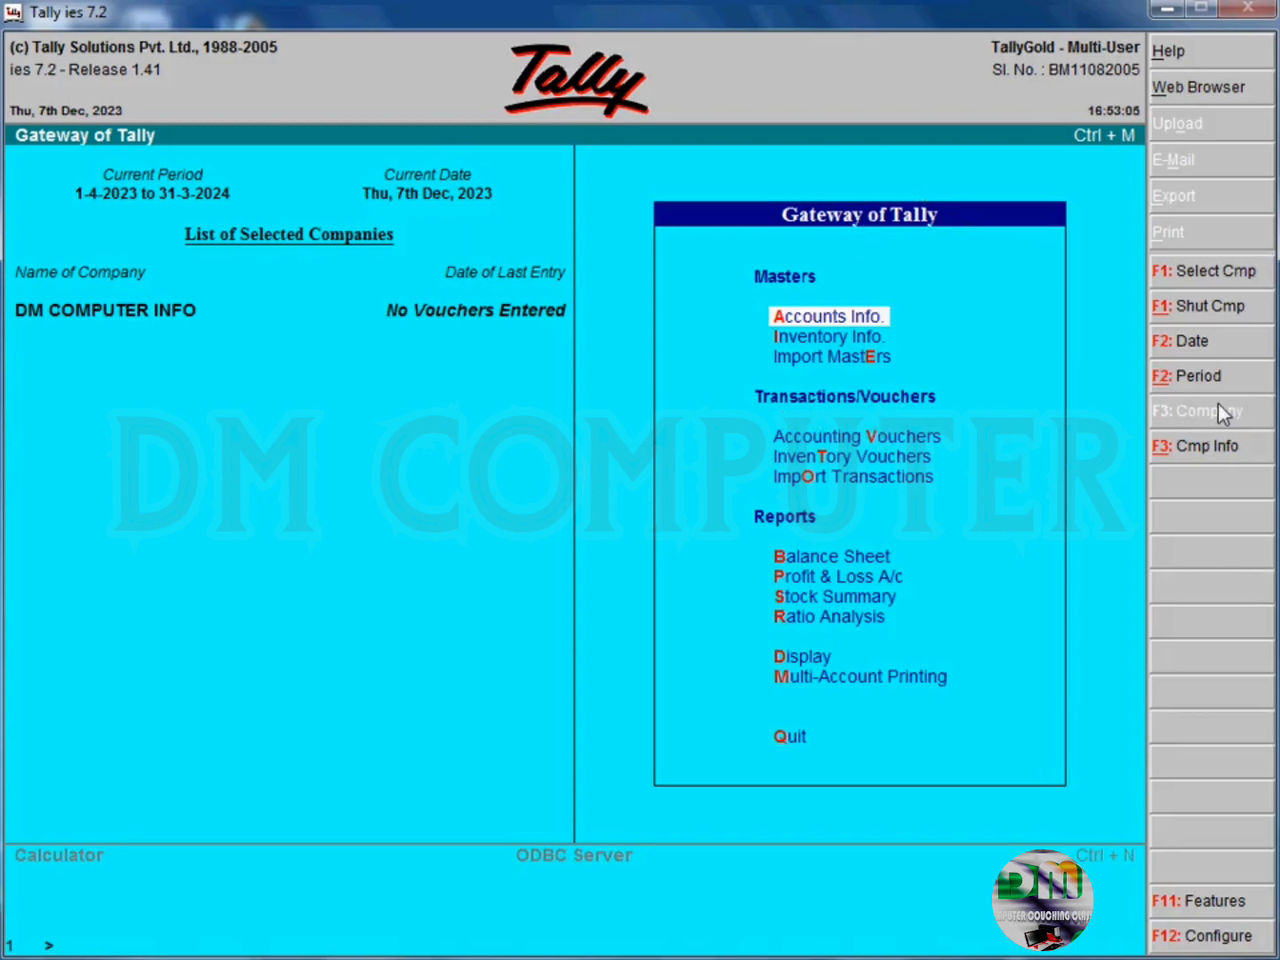
pyautogui.press('Down')
pyautogui.press('Down')
pyautogui.press('Down')
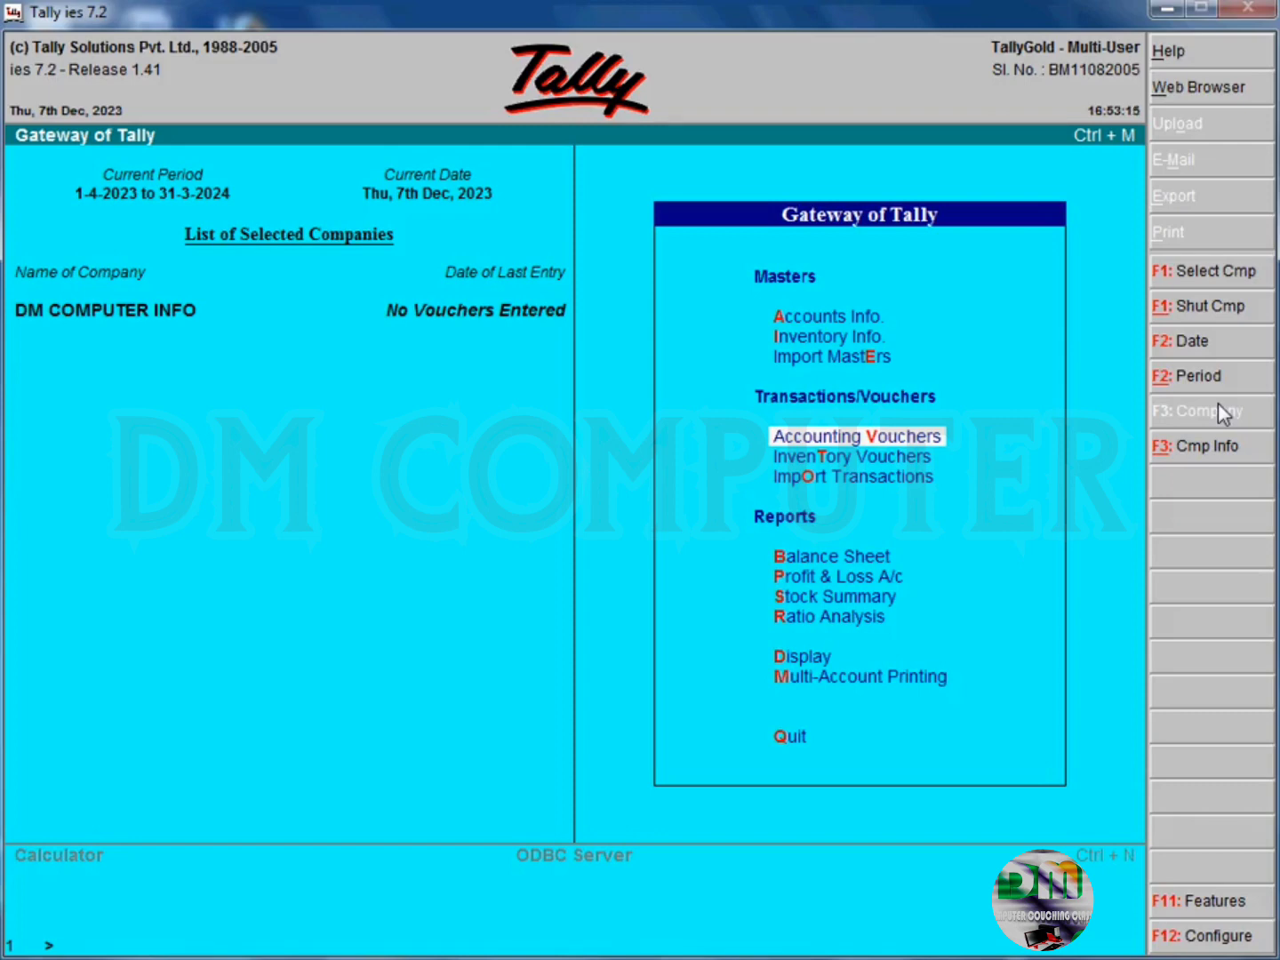
pyautogui.press('Return')
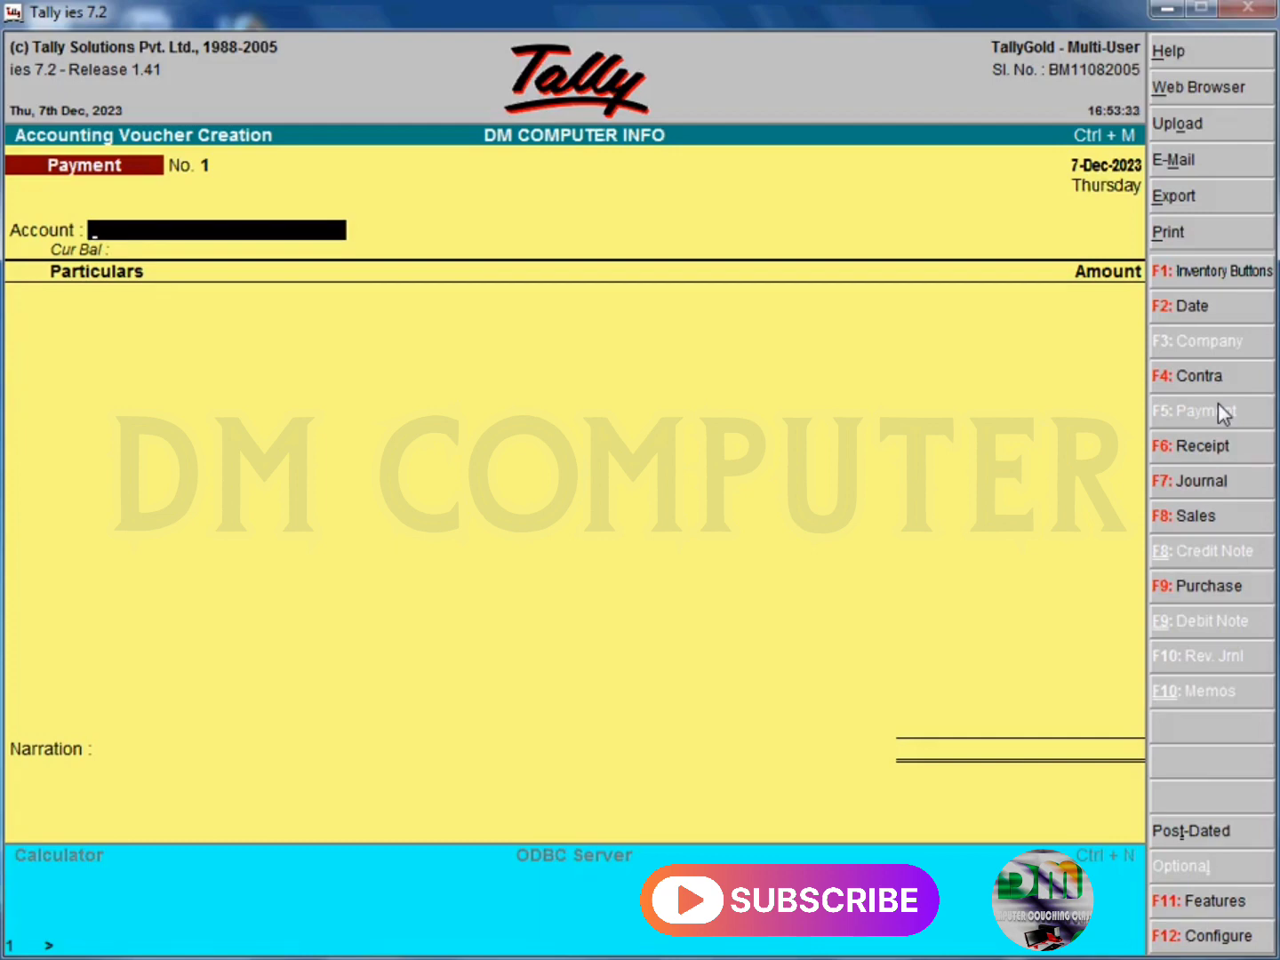
pyautogui.click(1183, 450)
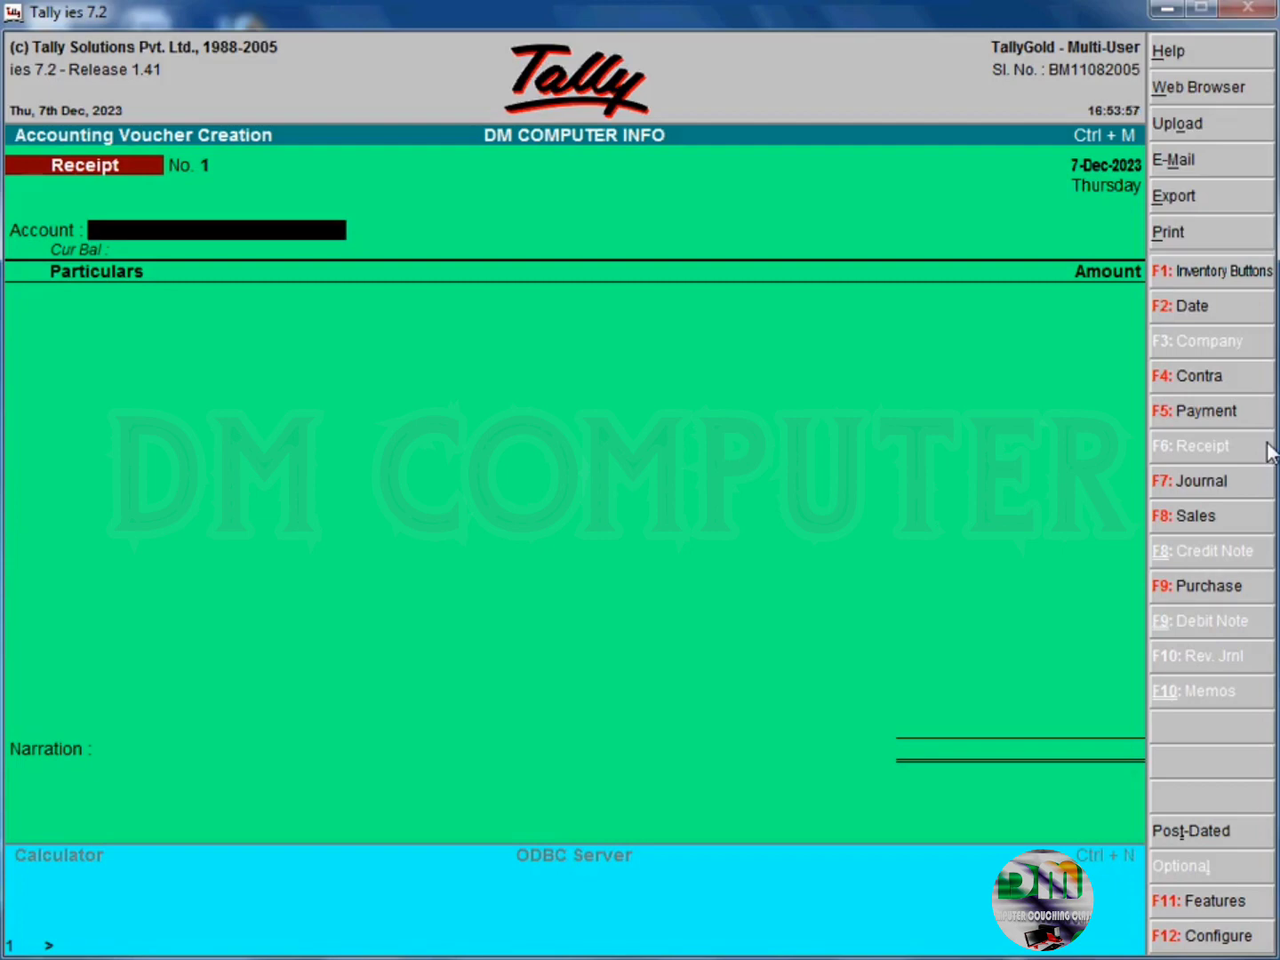
# - Record a Cash receipt of 50000 from the first capital holder's ledger without narration, and save the voucher
pyautogui.write('Cash')
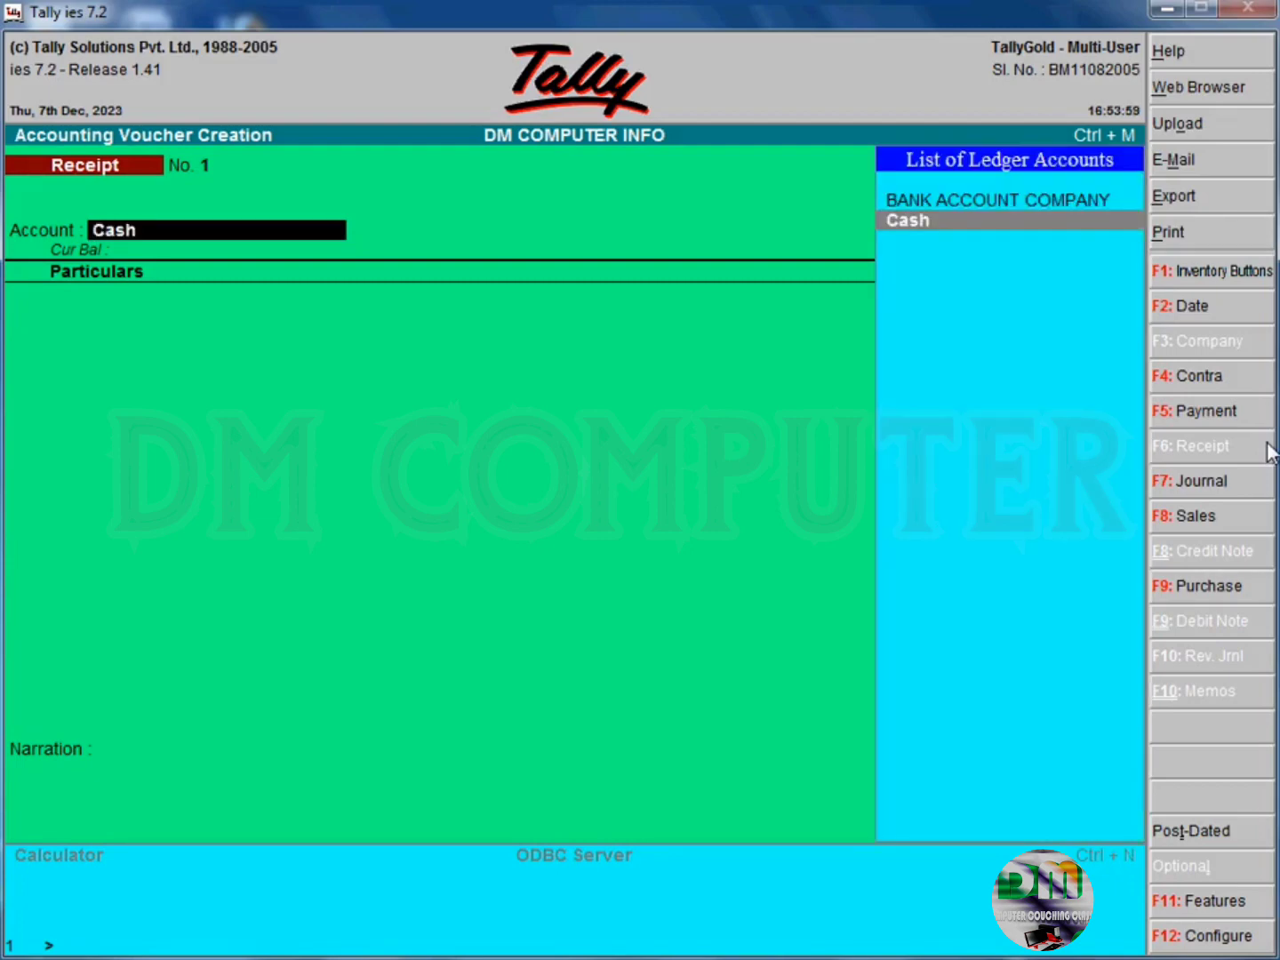
pyautogui.press('Return')
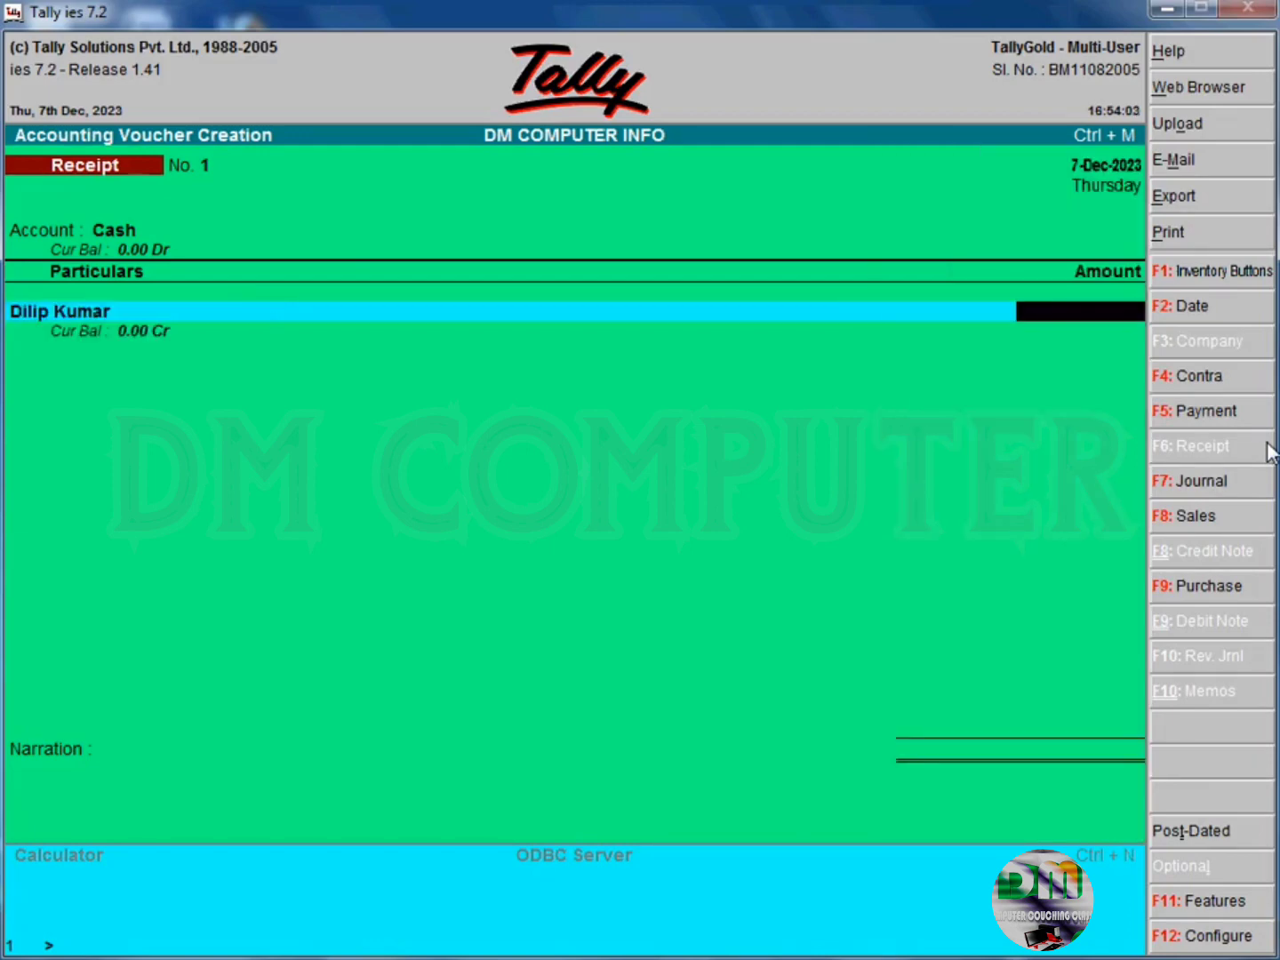
pyautogui.press('Return')
pyautogui.write('50000')
pyautogui.press('Return')
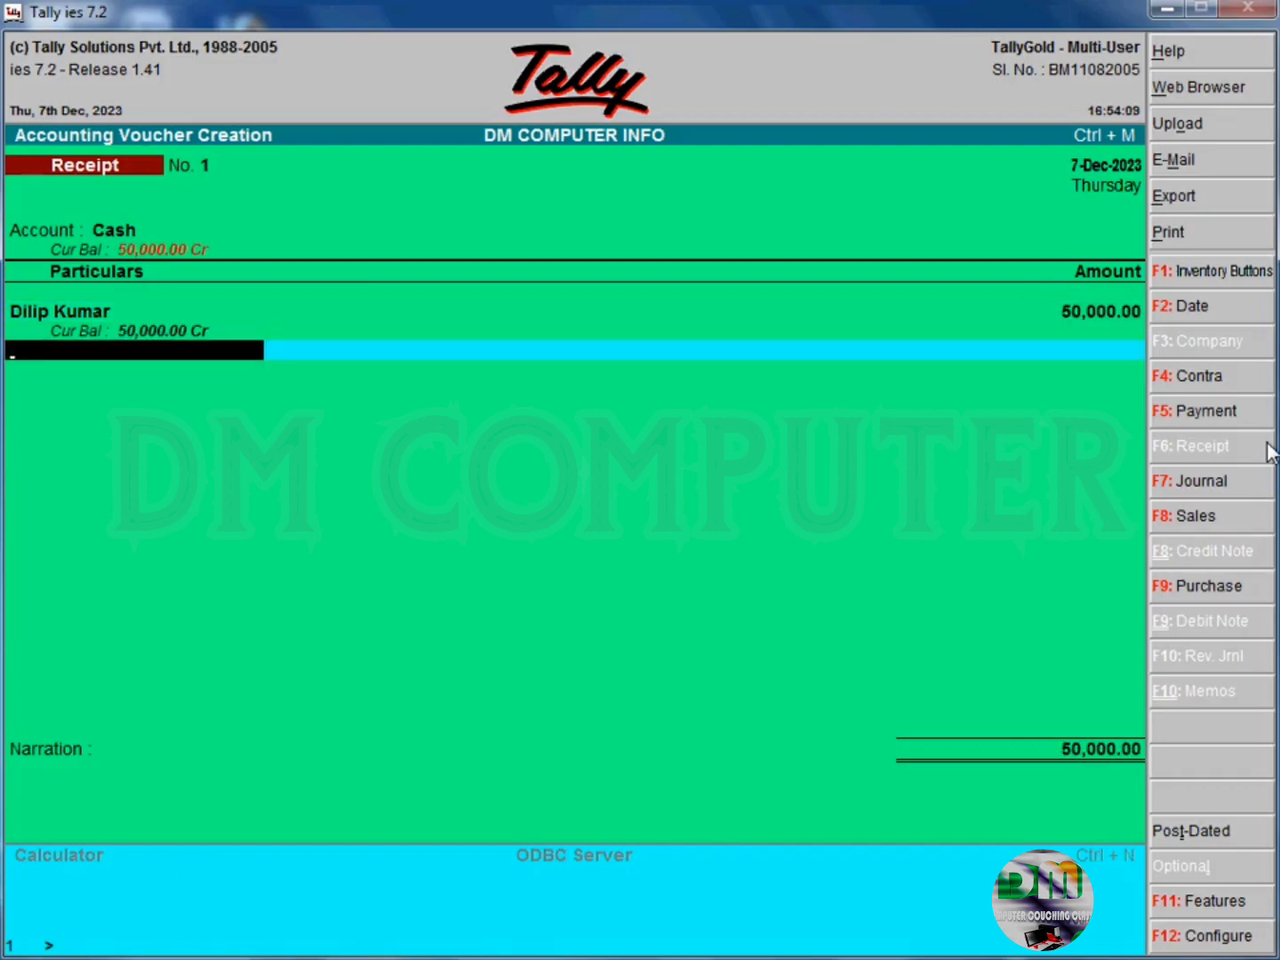
pyautogui.press('Return')
pyautogui.press('Return')
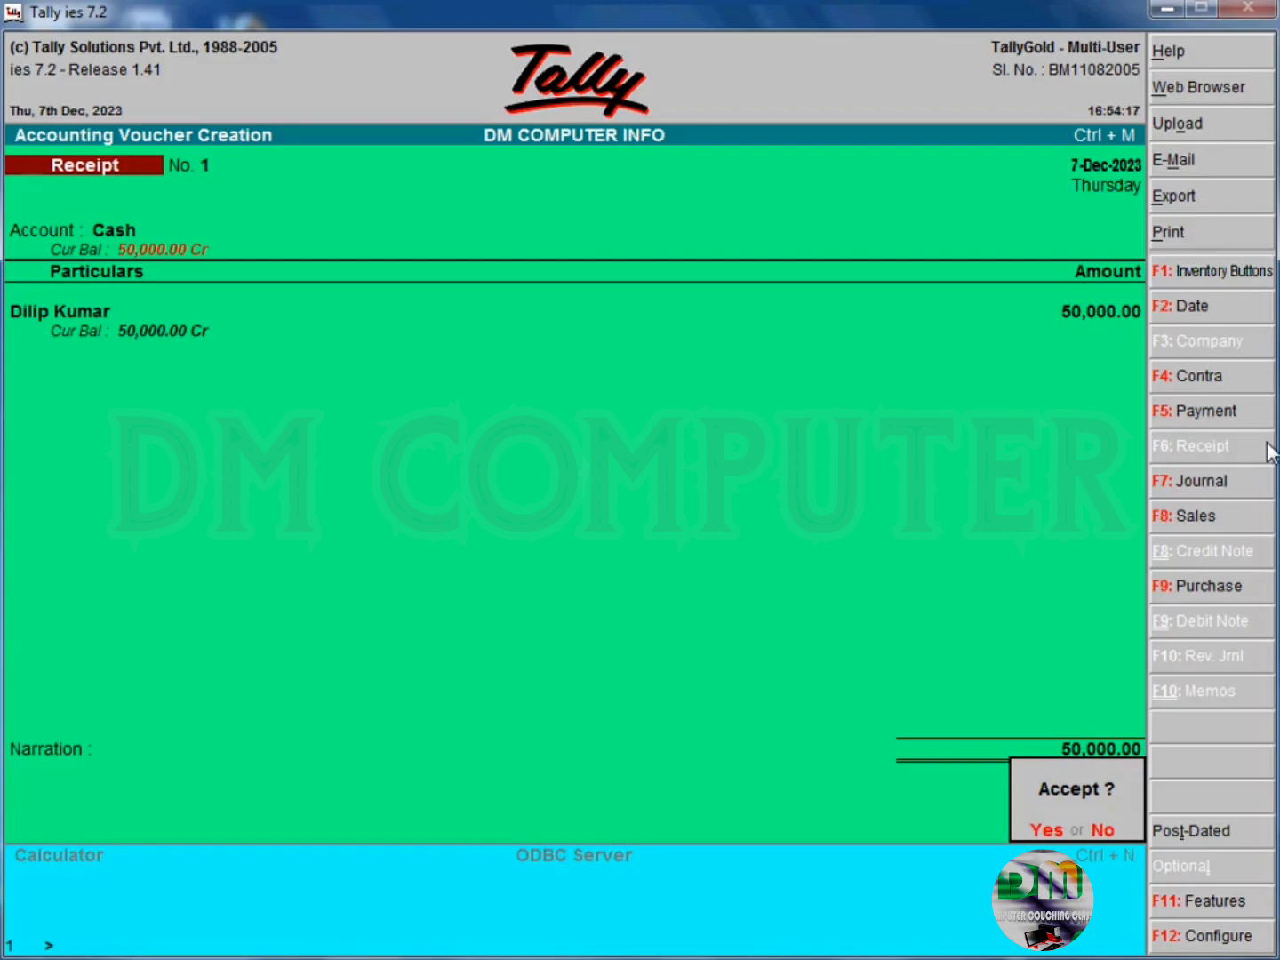
pyautogui.press('Return')
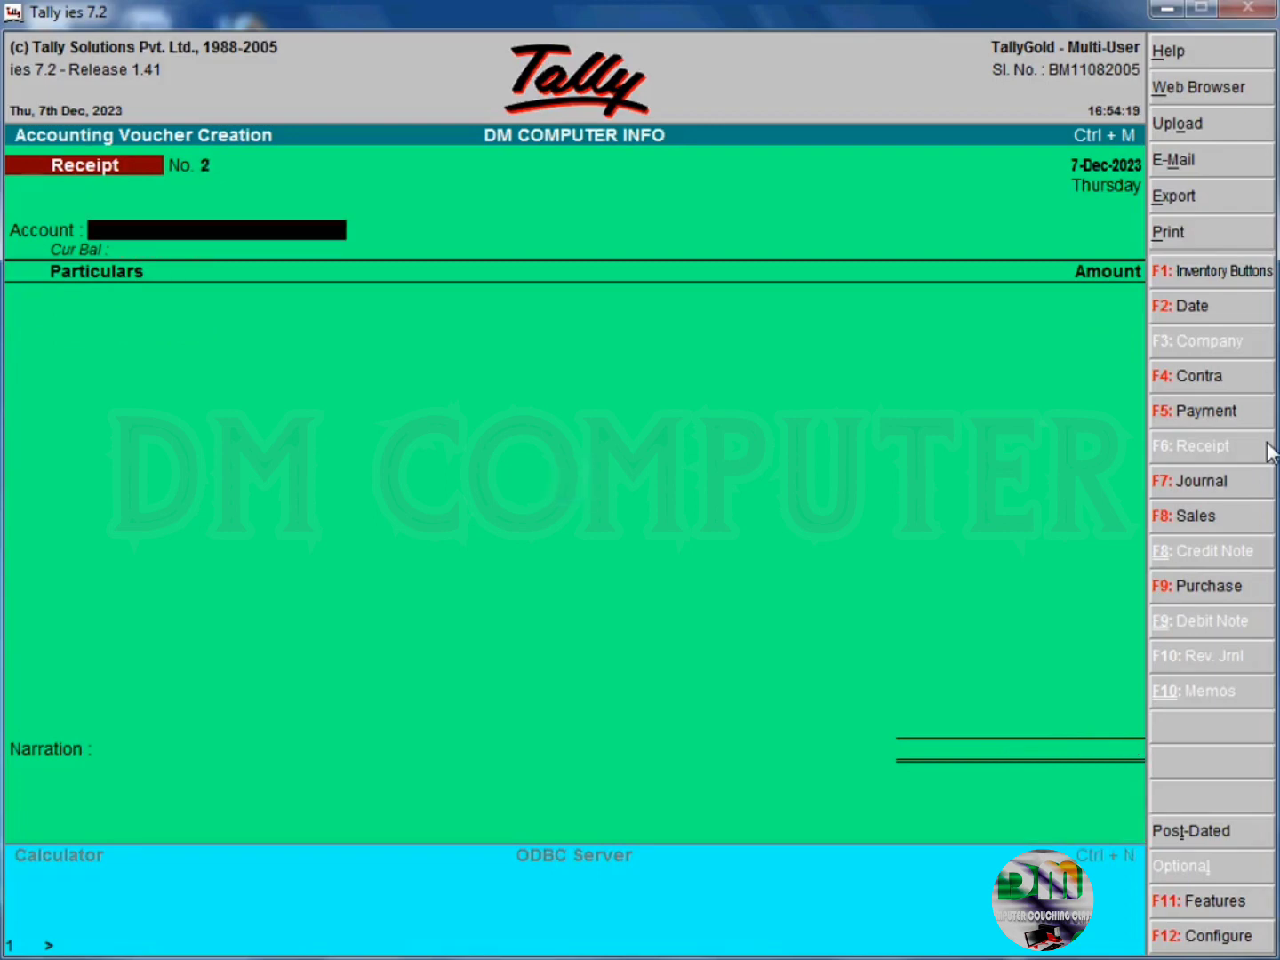
# - Record a Cash receipt of 20000 from the second capital holder's ledger without narration, save it, and quit voucher entry
pyautogui.write('Cash')
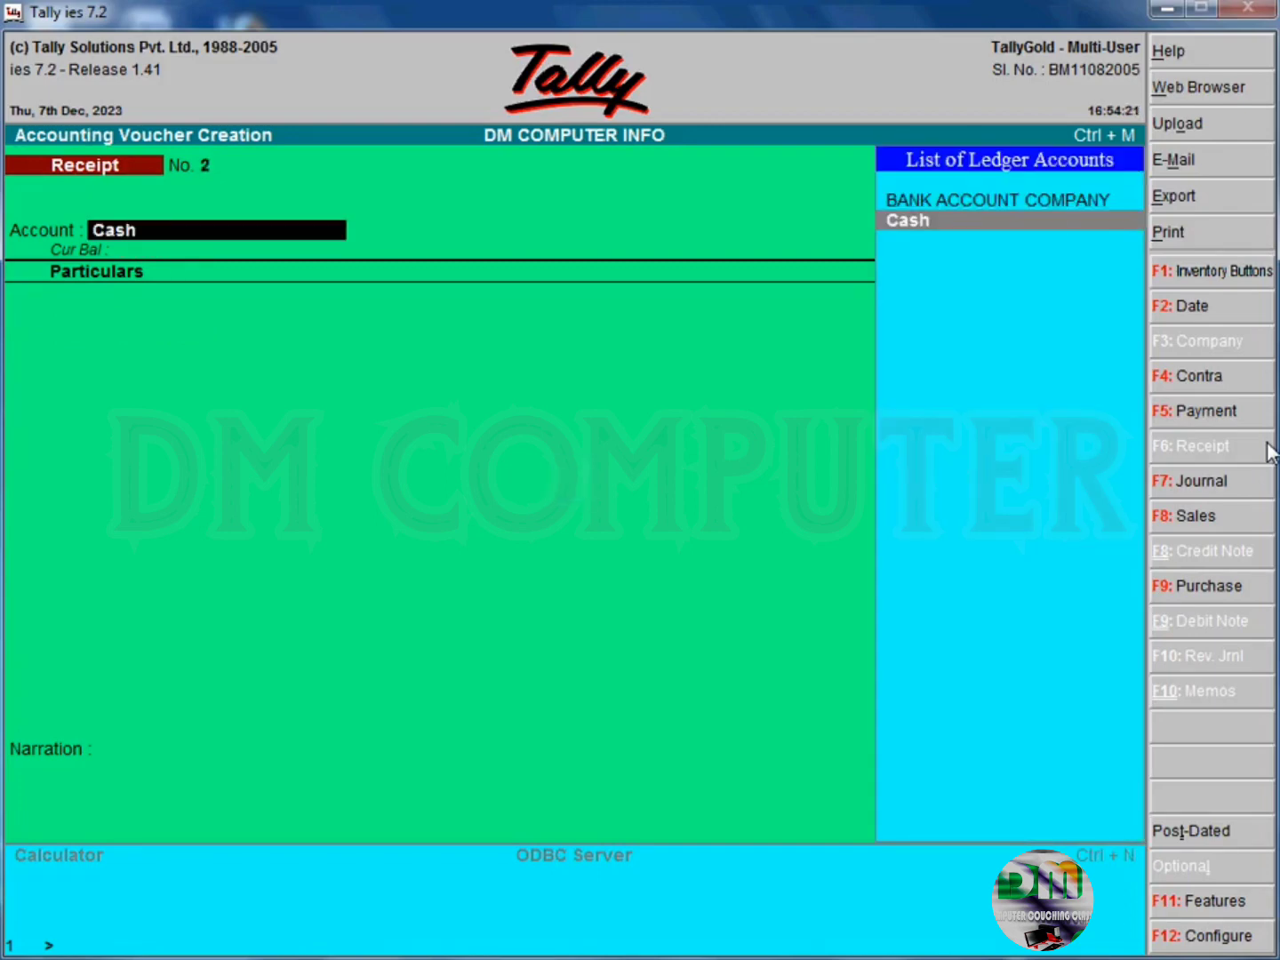
pyautogui.press('Return')
pyautogui.write('Dhava')
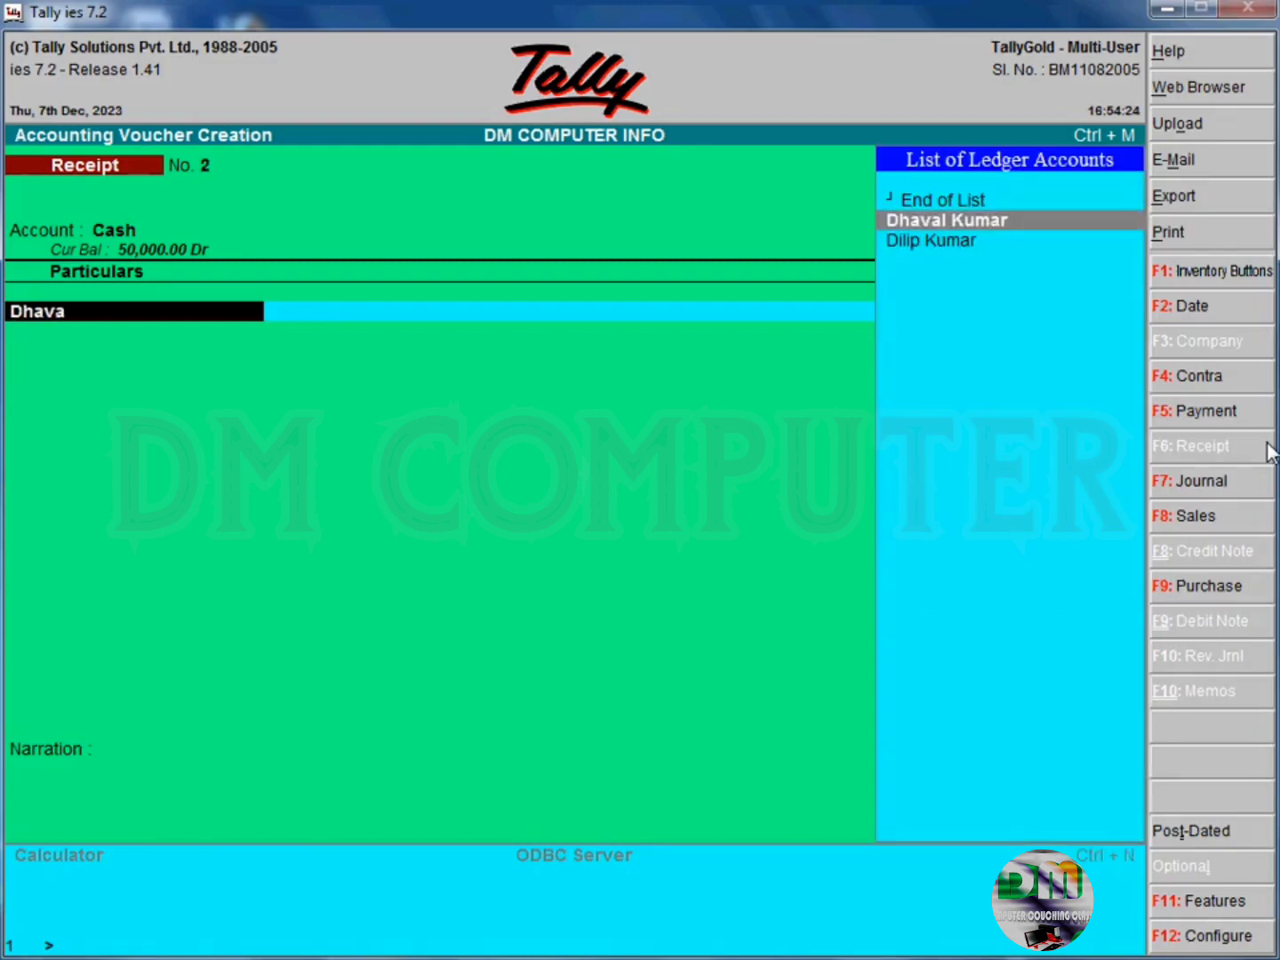
pyautogui.press('Return')
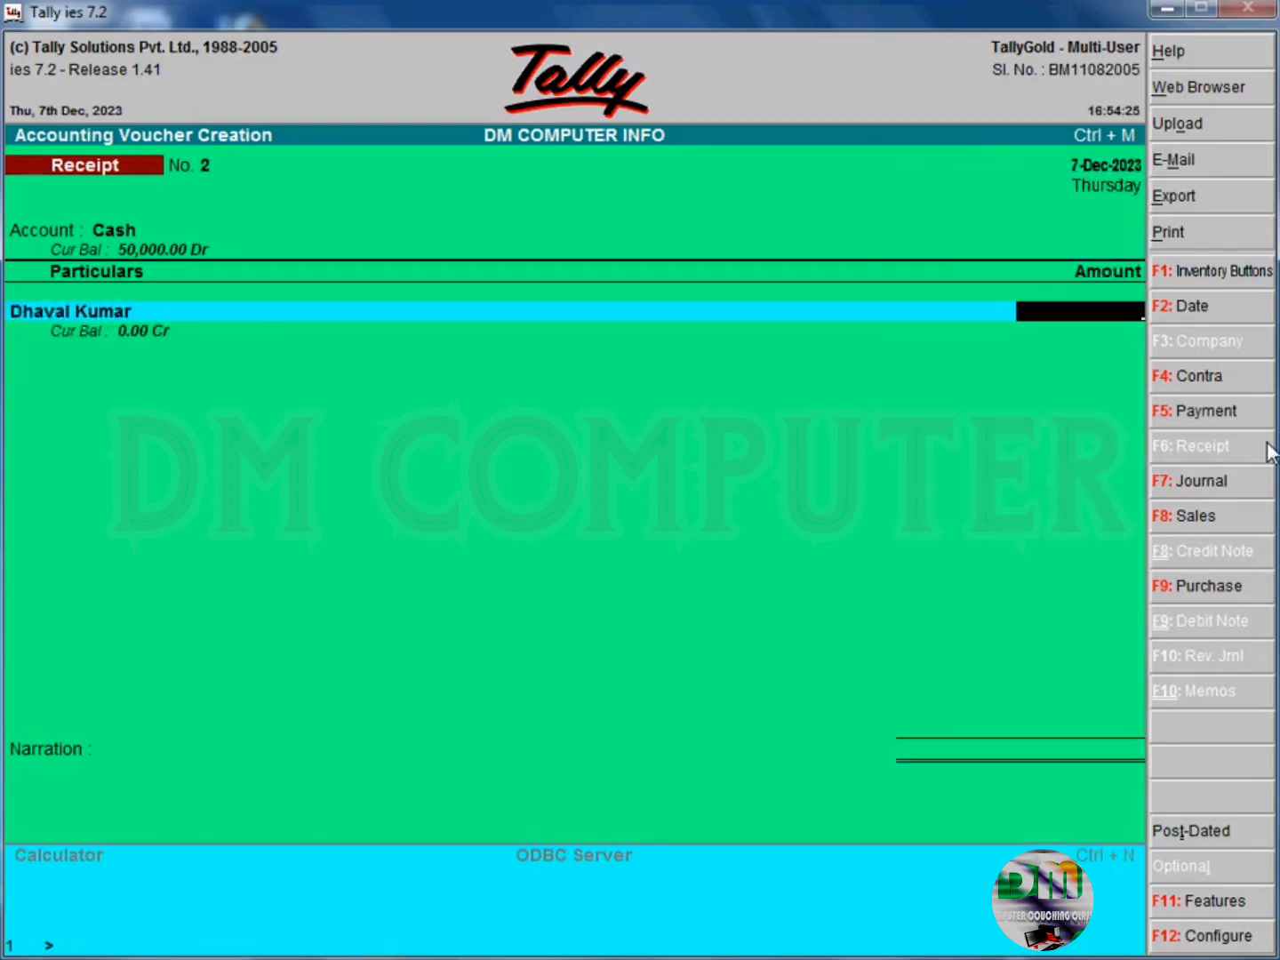
pyautogui.write('20000')
pyautogui.press('Return')
pyautogui.press('Return')
pyautogui.press('Return')
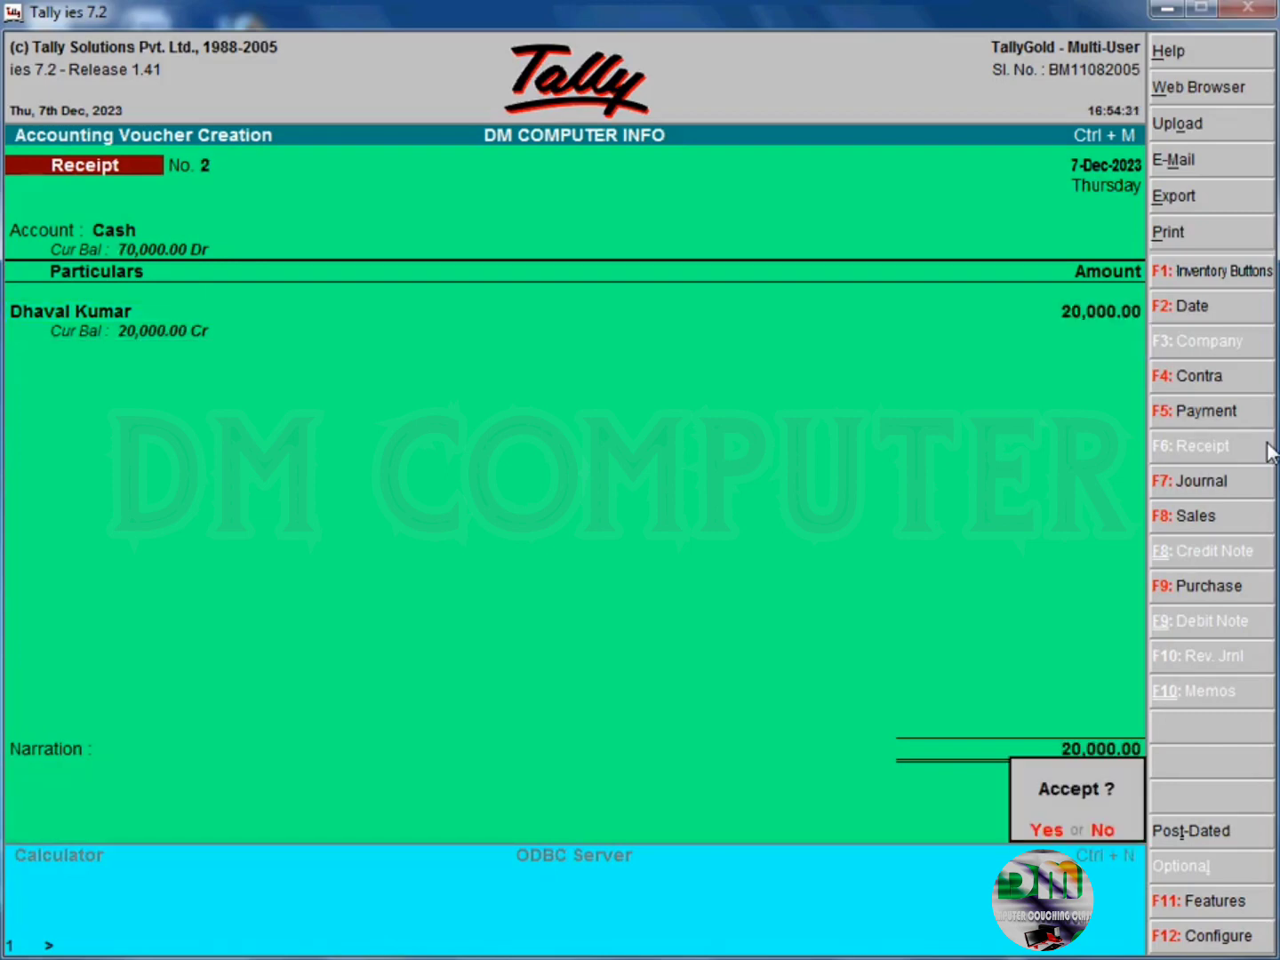
pyautogui.press('y')
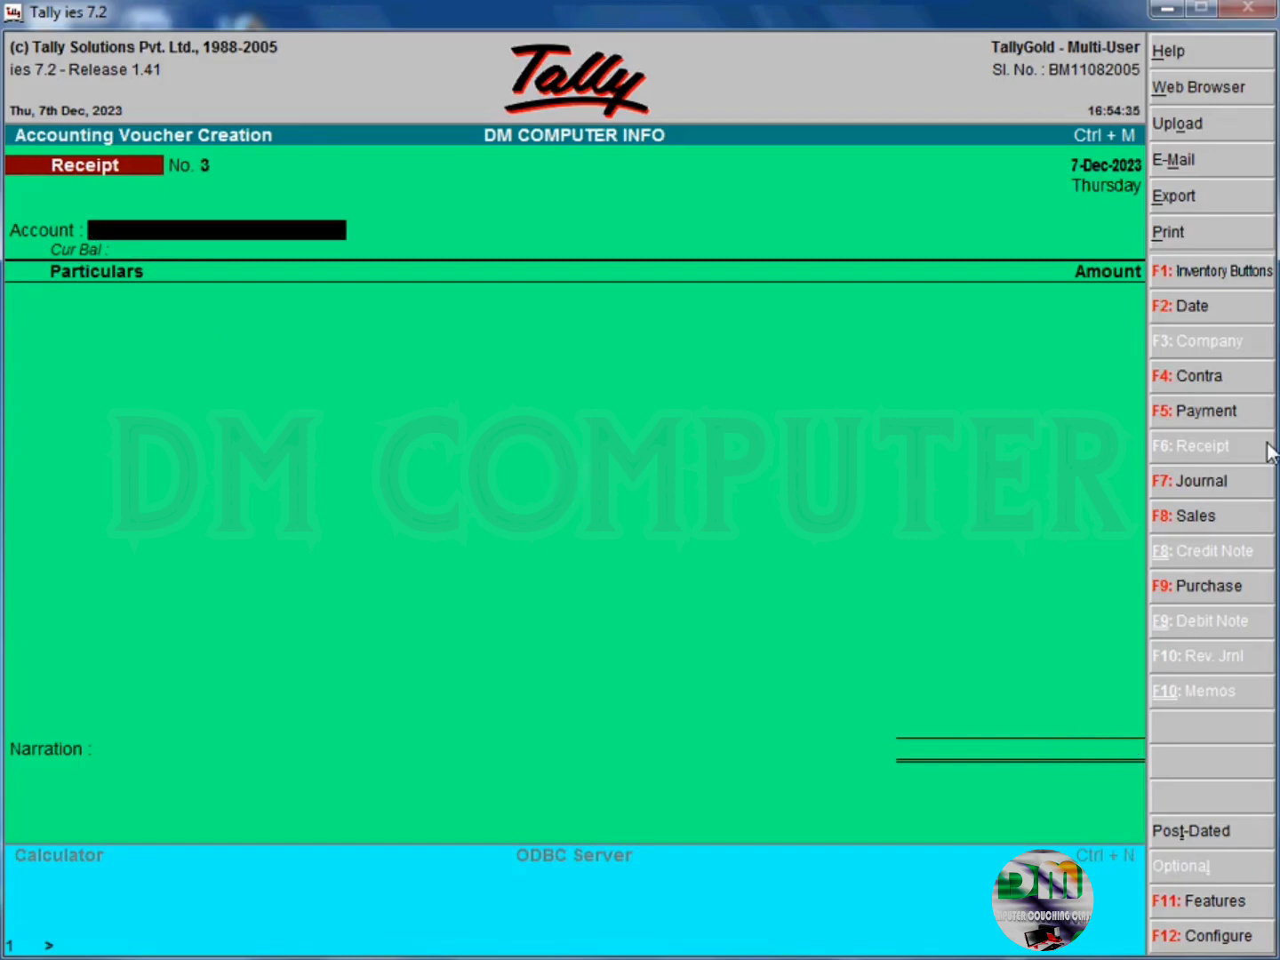
pyautogui.press('Escape')
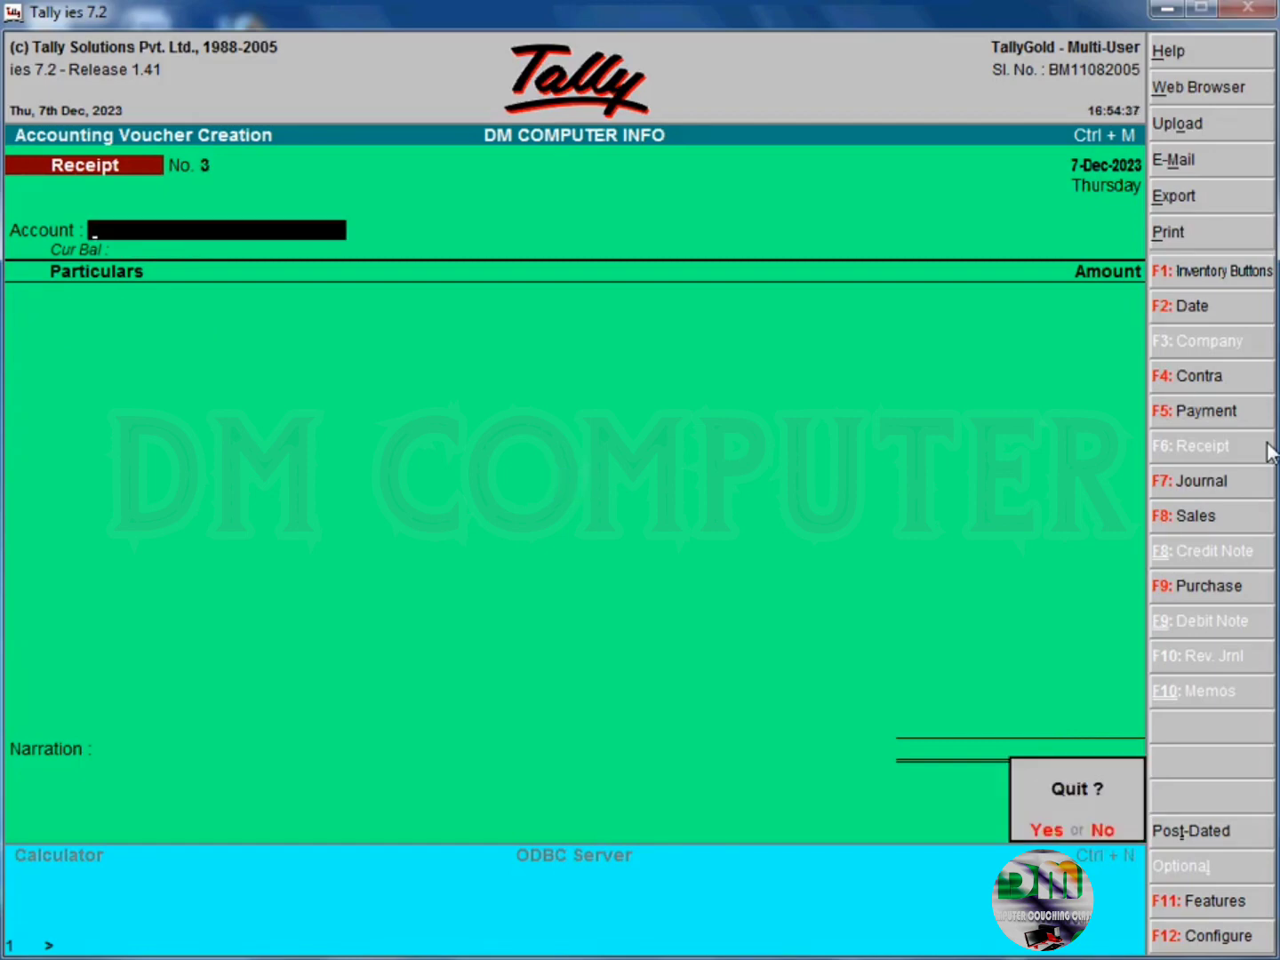
pyautogui.press('y')
# - Display the Cash/Bank Summary from the account books to examine the closing balances
pyautogui.press('Up')
pyautogui.press('Up')
pyautogui.press('Up')
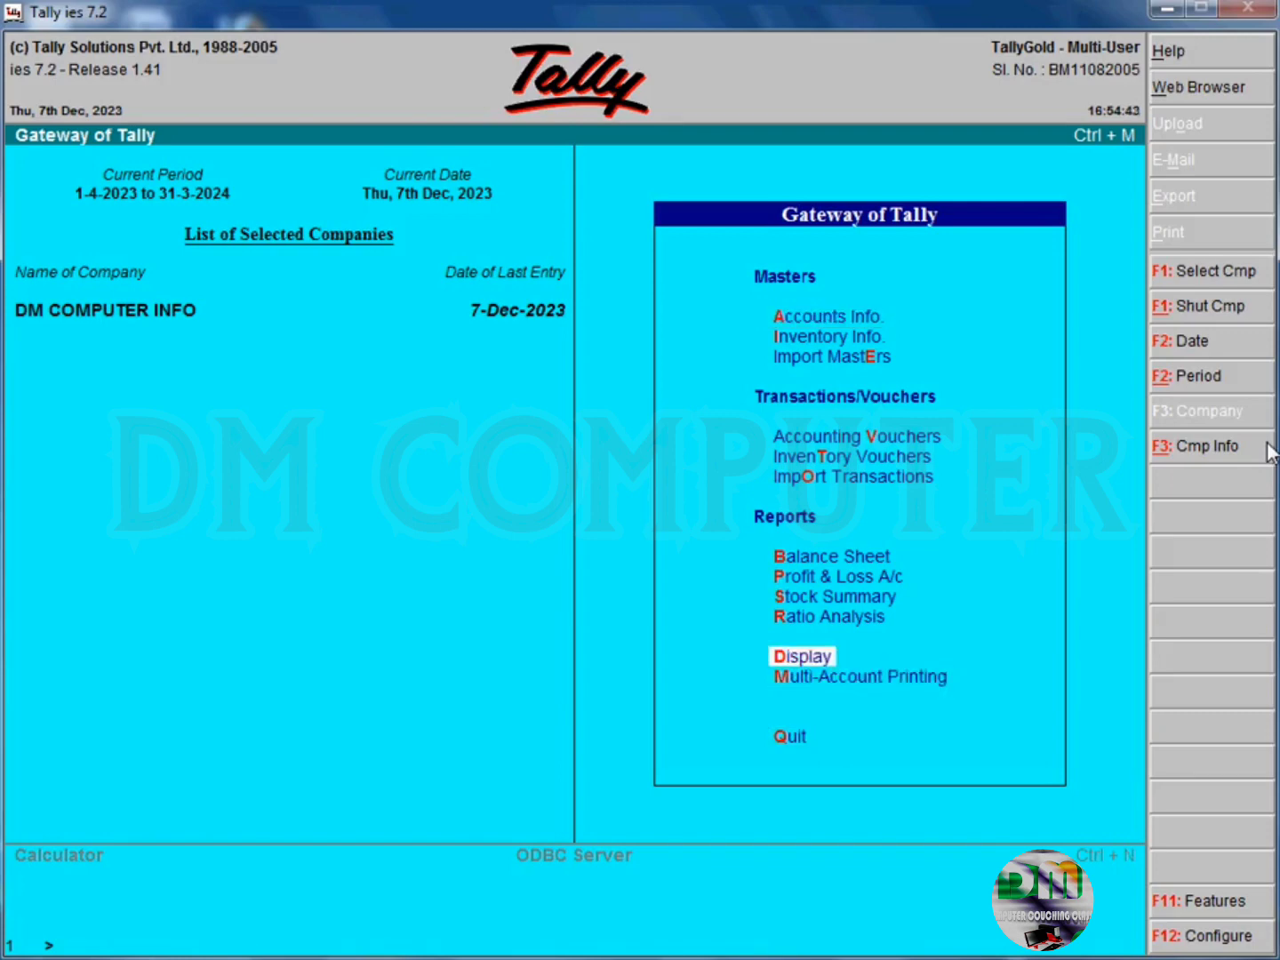
pyautogui.press('Return')
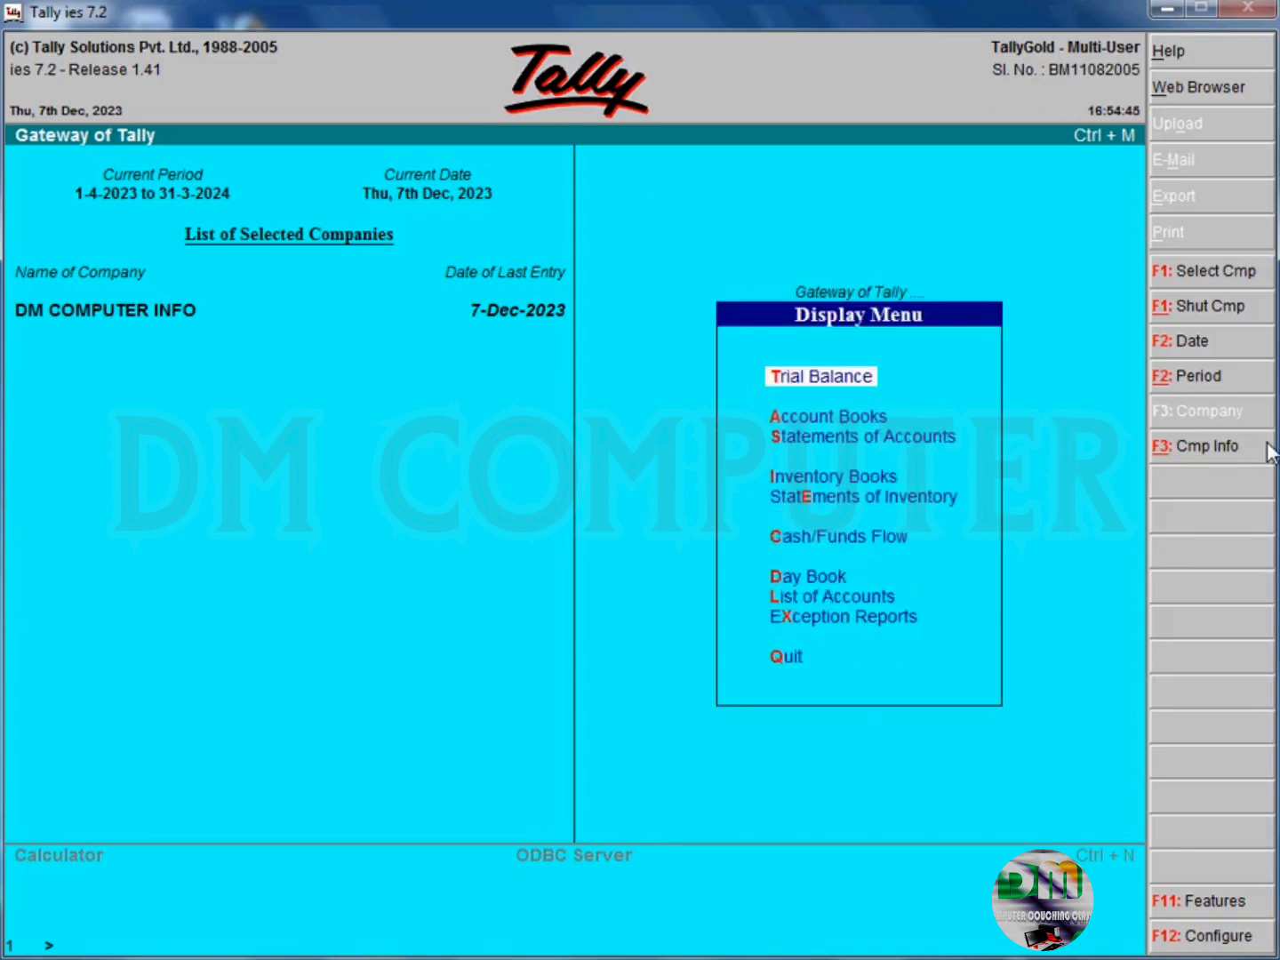
pyautogui.press('Down')
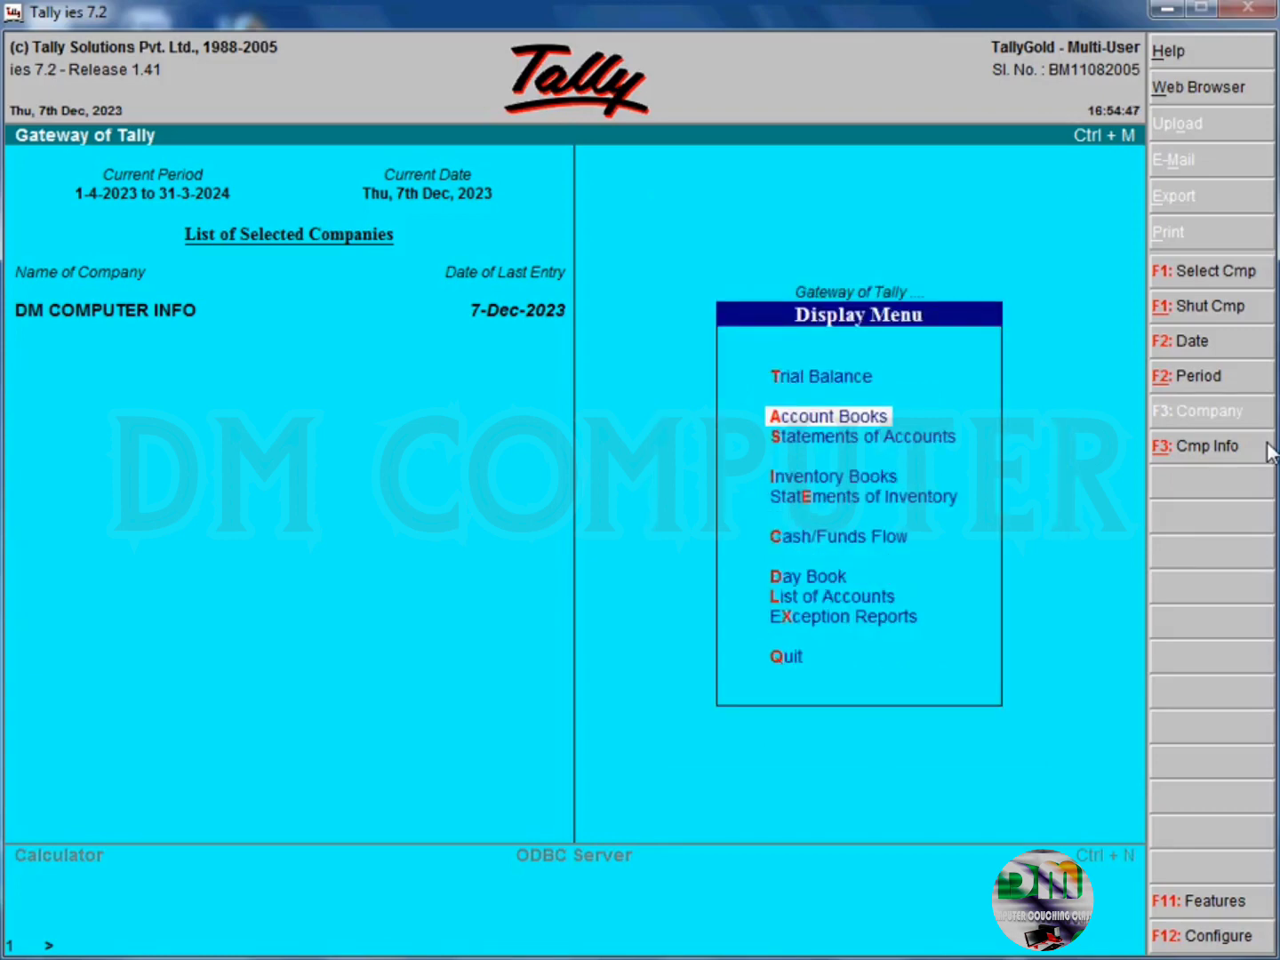
pyautogui.press('Return')
pyautogui.press('Return')
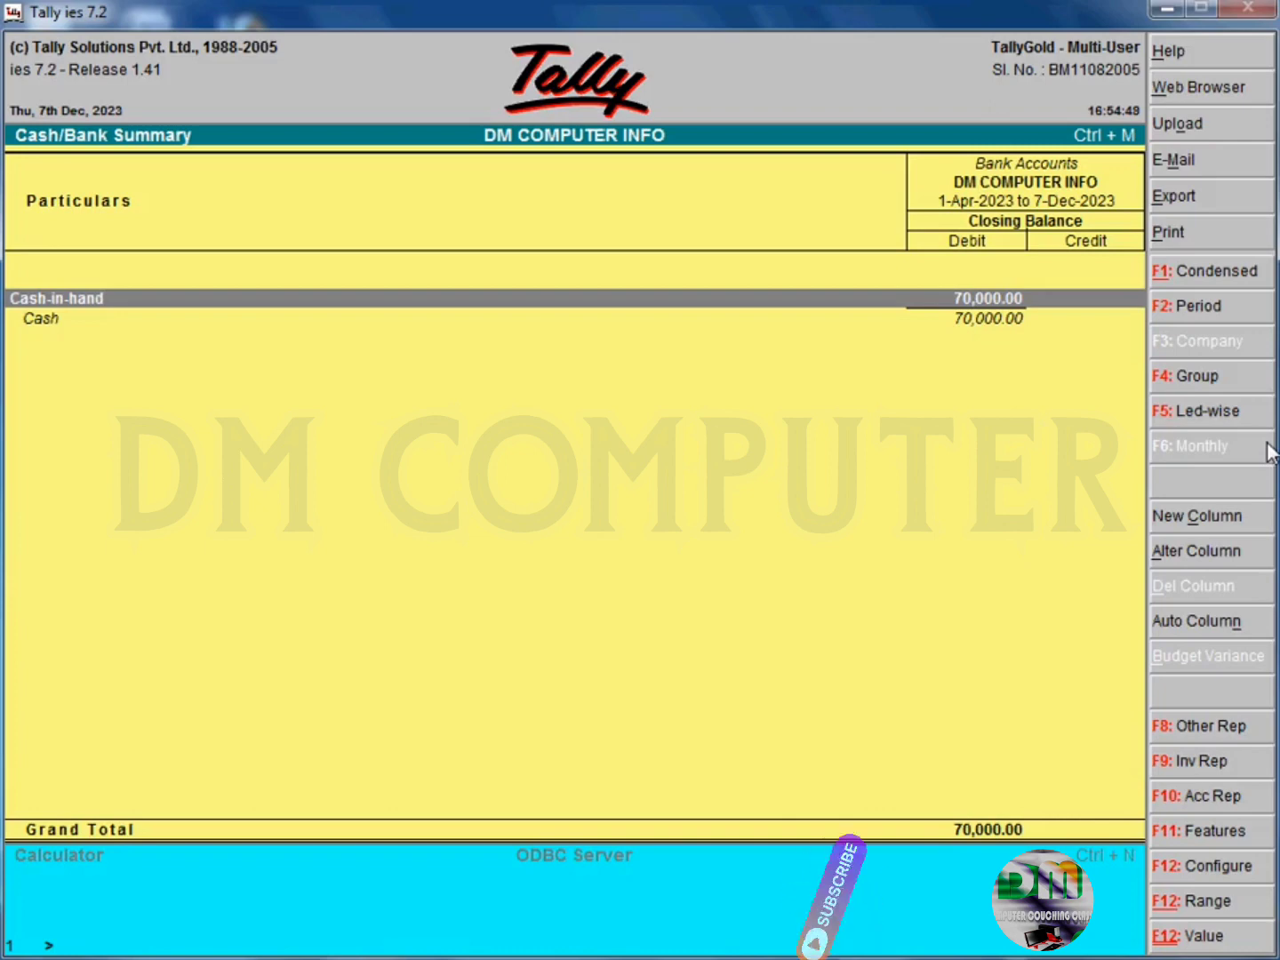